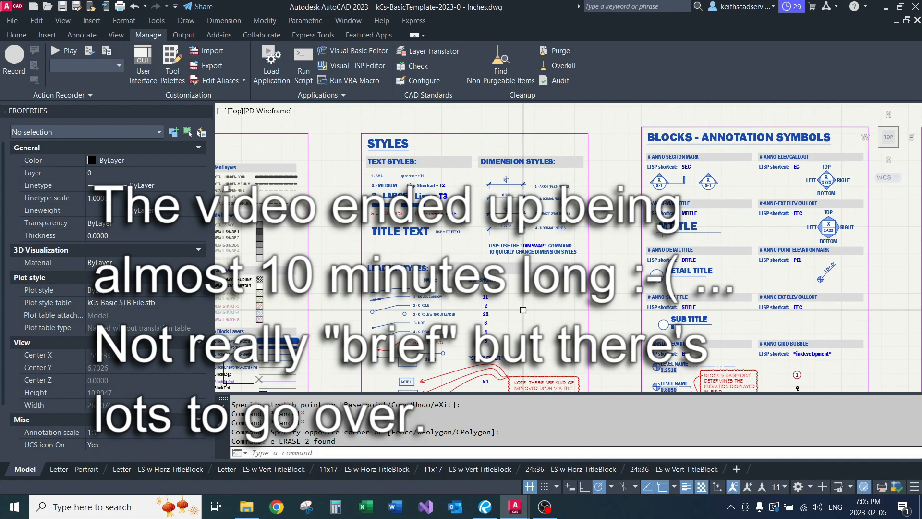
- Examine the template's Styles sheet and the annotation values listed under Variable Settings
scroll(579, 275, down, 2)
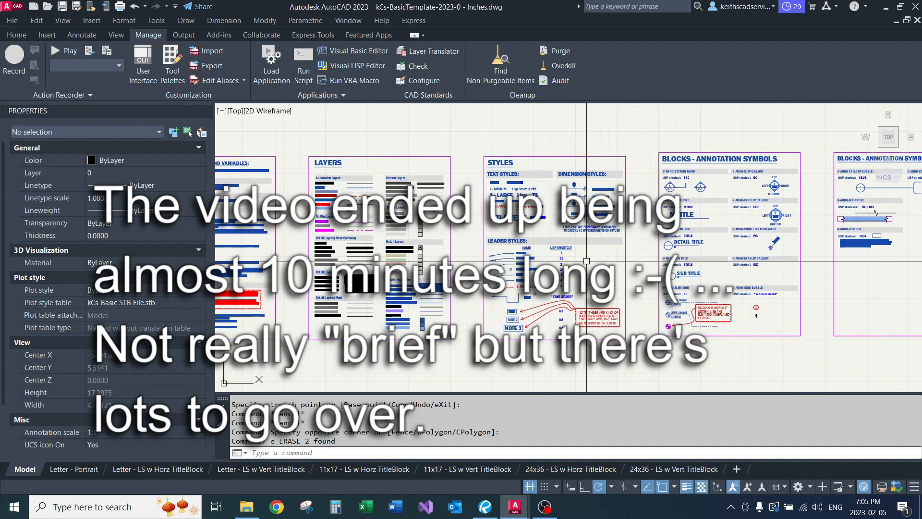
scroll(589, 258, up, 2)
mouse_move(493, 257)
middle_down()
mouse_move(584, 235)
mouse_move(543, 254)
middle_up()
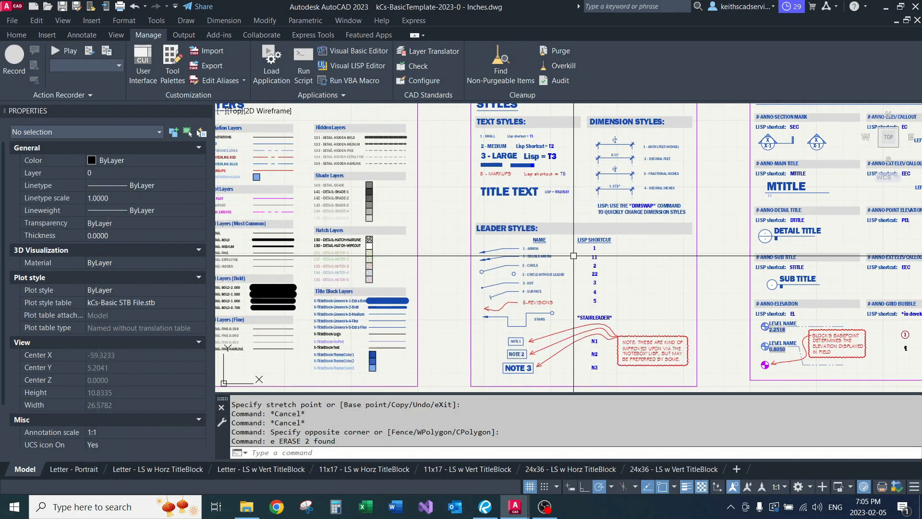
scroll(556, 264, down, 2)
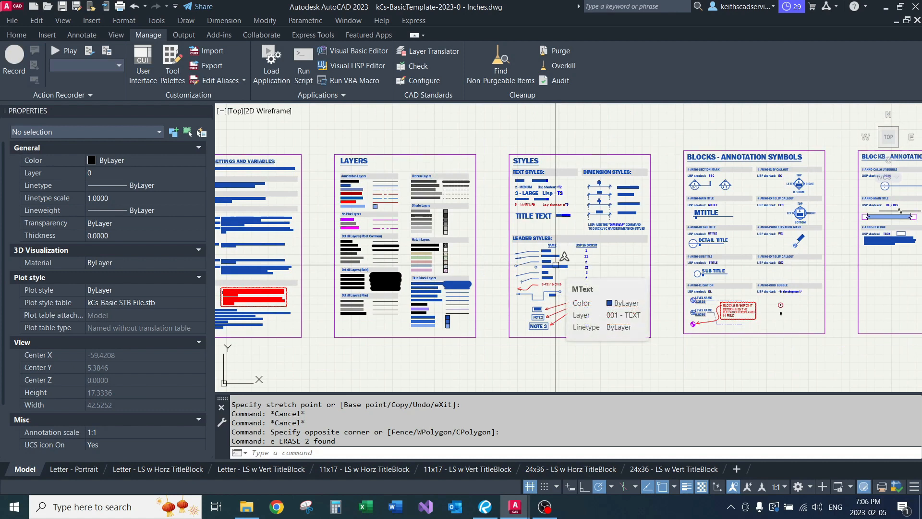
middle_drag(487, 267, 552, 271)
middle_drag(391, 292, 603, 238)
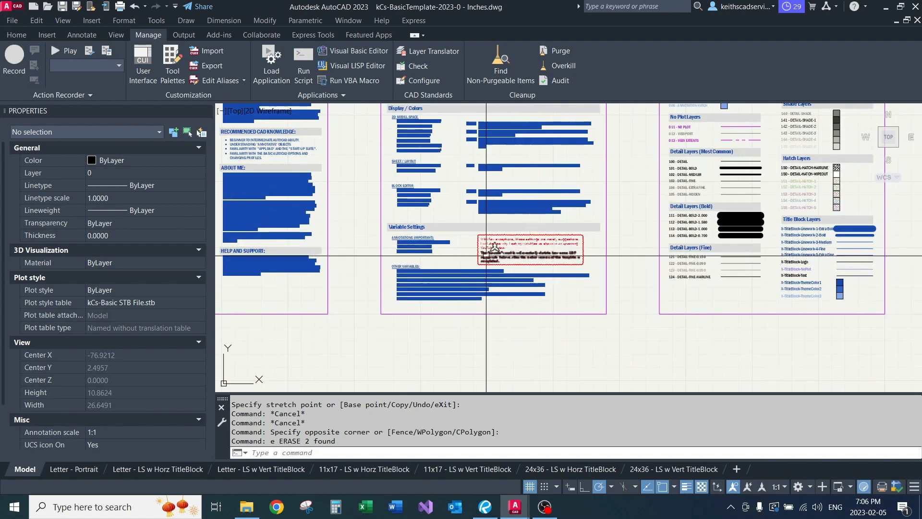
scroll(480, 245, up, 6)
scroll(514, 280, up, 2)
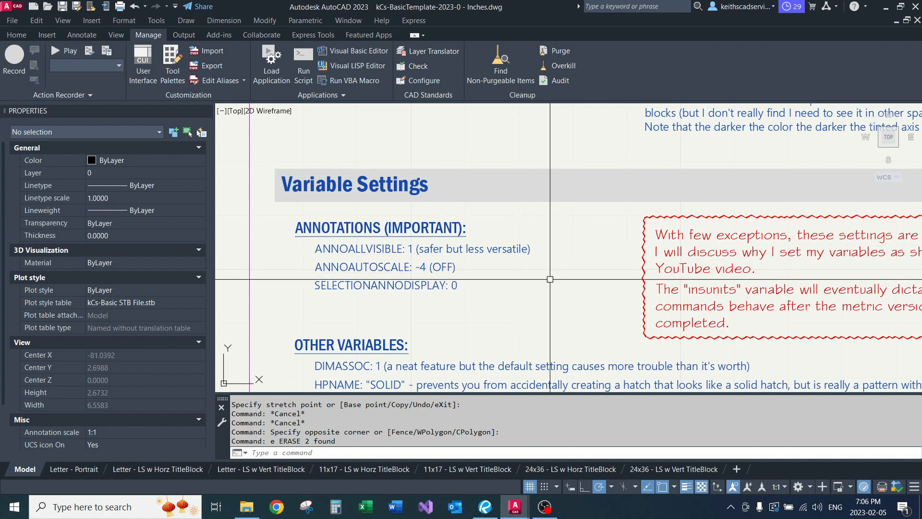
middle_drag(550, 279, 530, 256)
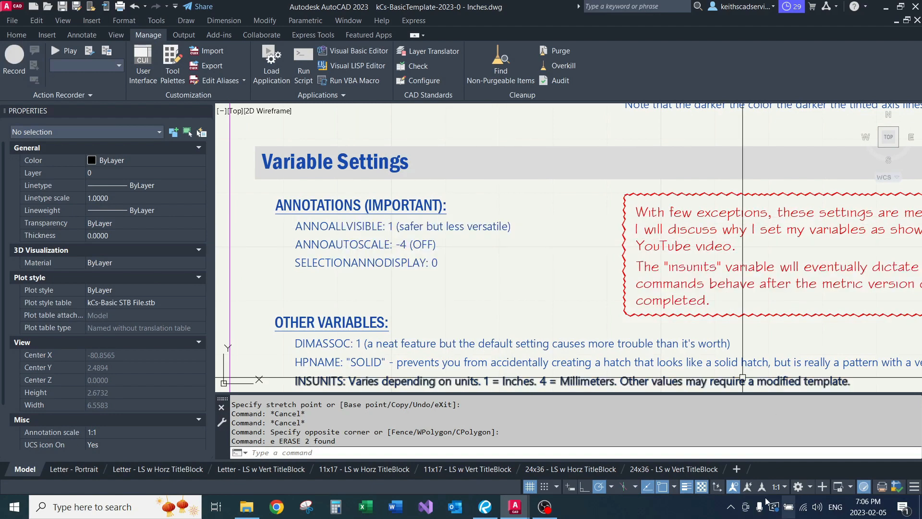
- Toggle ANNOAUTOSCALE to 4 and back to -4, and ANNOALLVISIBLE to 0 and back to 1
click(747, 488)
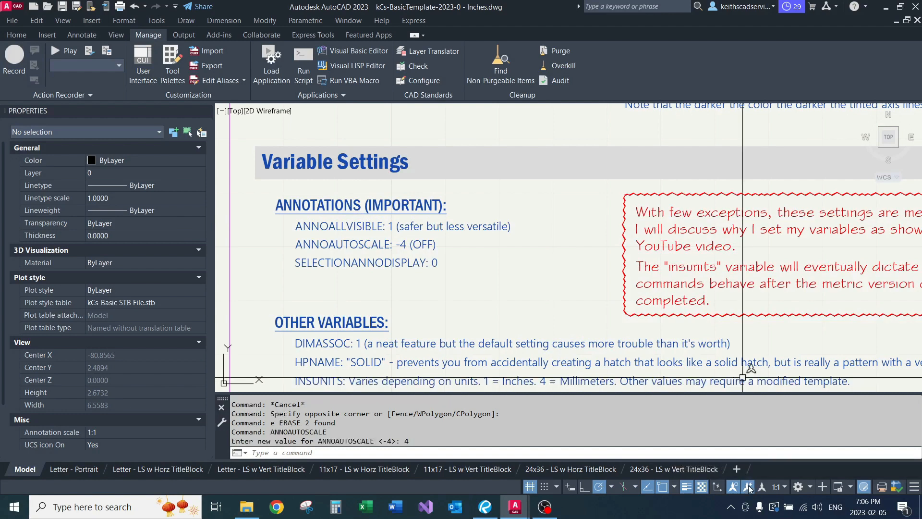
click(748, 487)
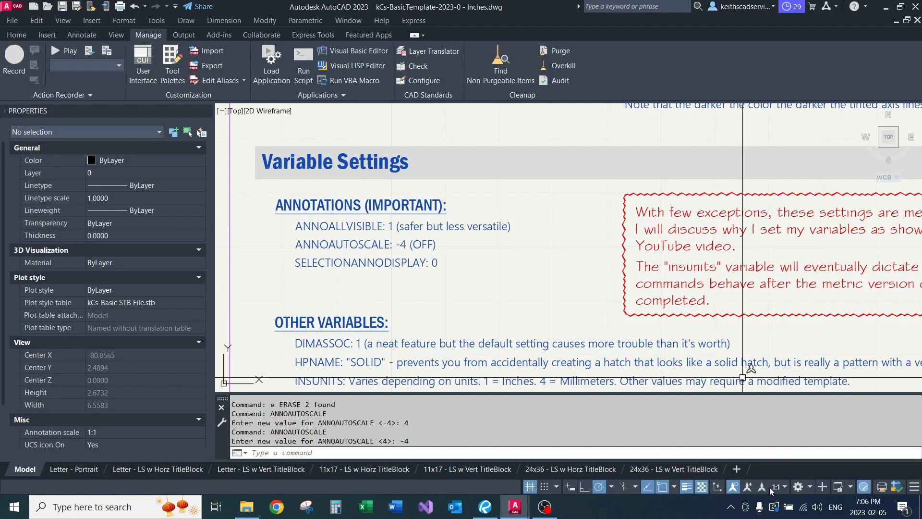
click(763, 487)
click(760, 488)
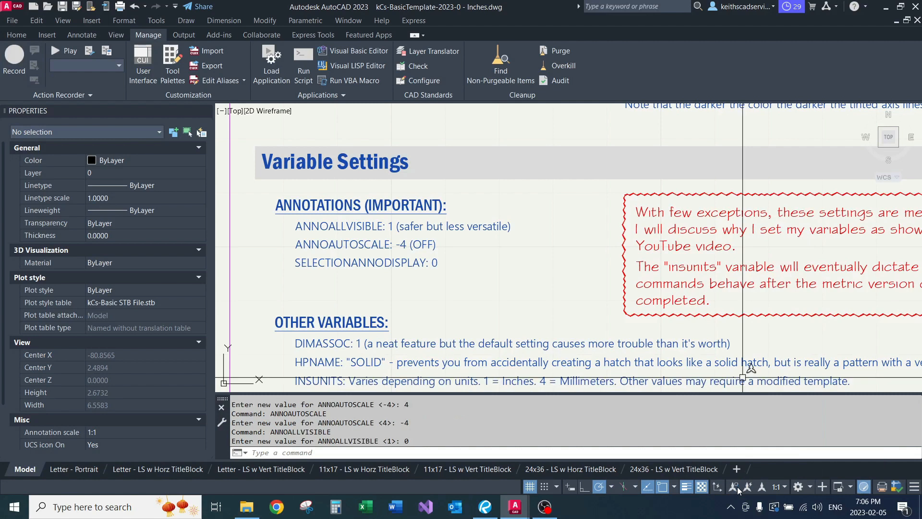
click(735, 487)
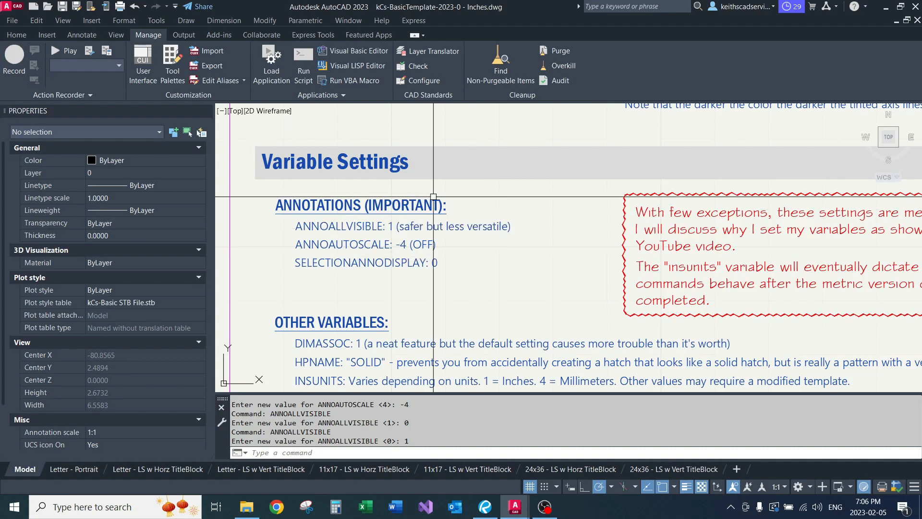
- Review the annotation scale control, the listed annotation and other variable settings, and the sheets for layers and styles
mouse_move(377, 226)
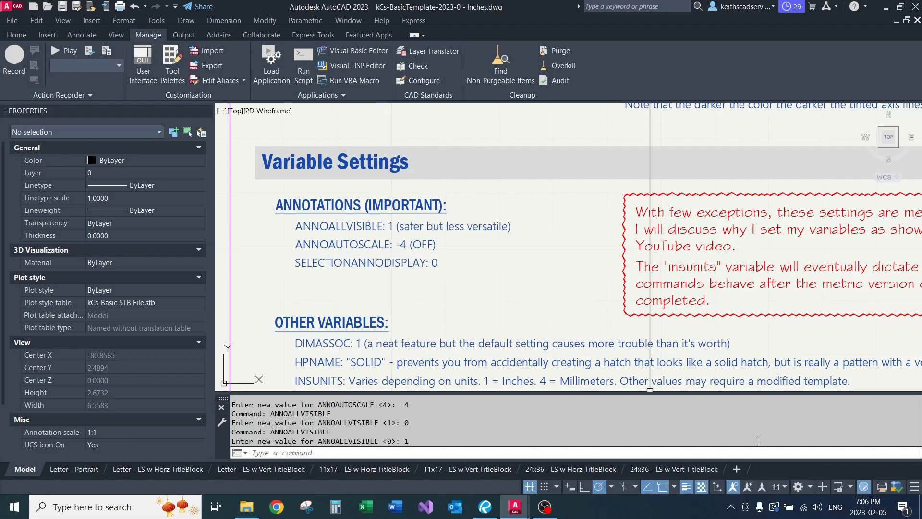
click(777, 486)
click(777, 486)
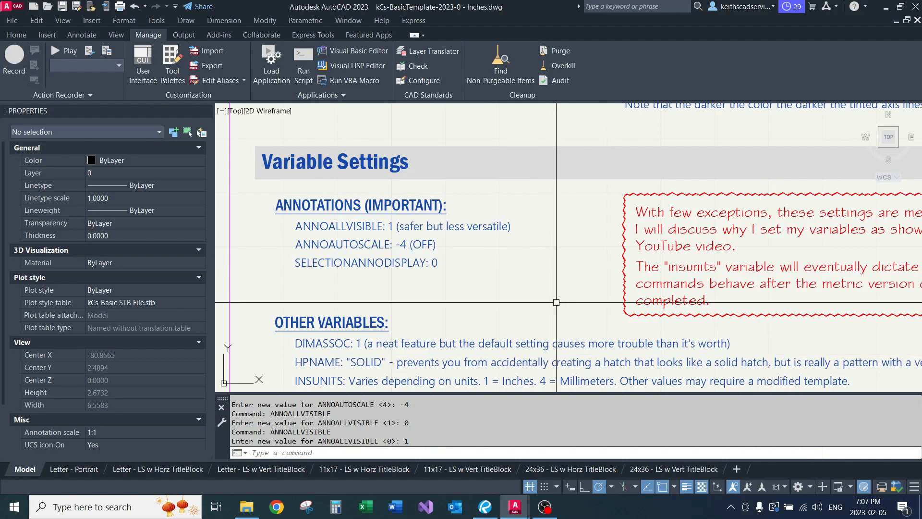
middle_drag(556, 302, 626, 315)
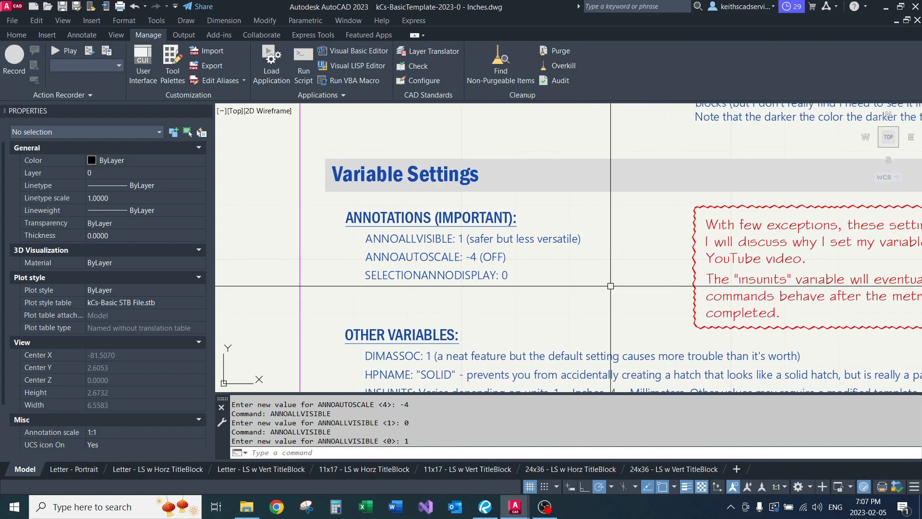
scroll(532, 288, up, 2)
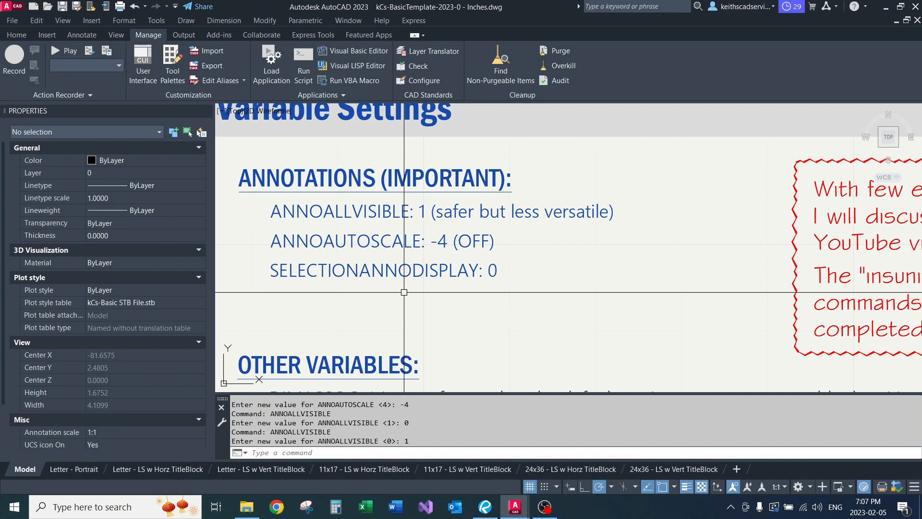
scroll(404, 292, down, 2)
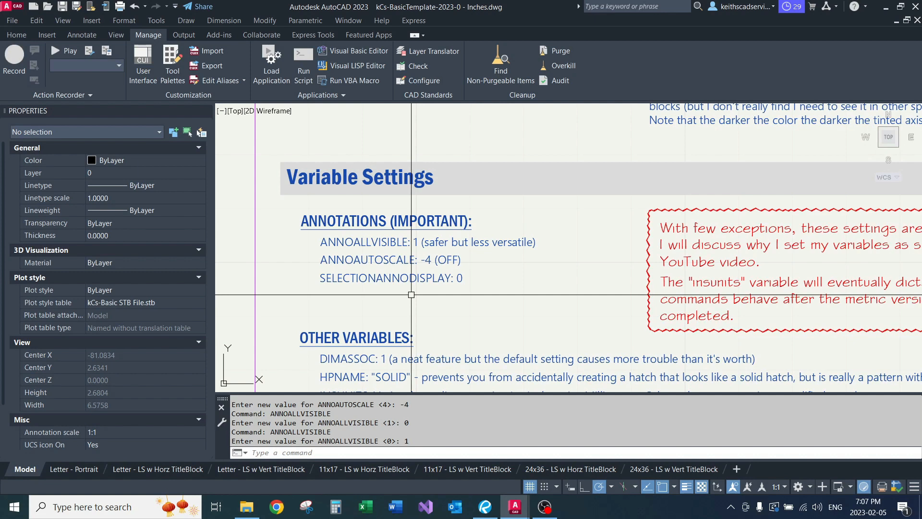
scroll(411, 294, down, 3)
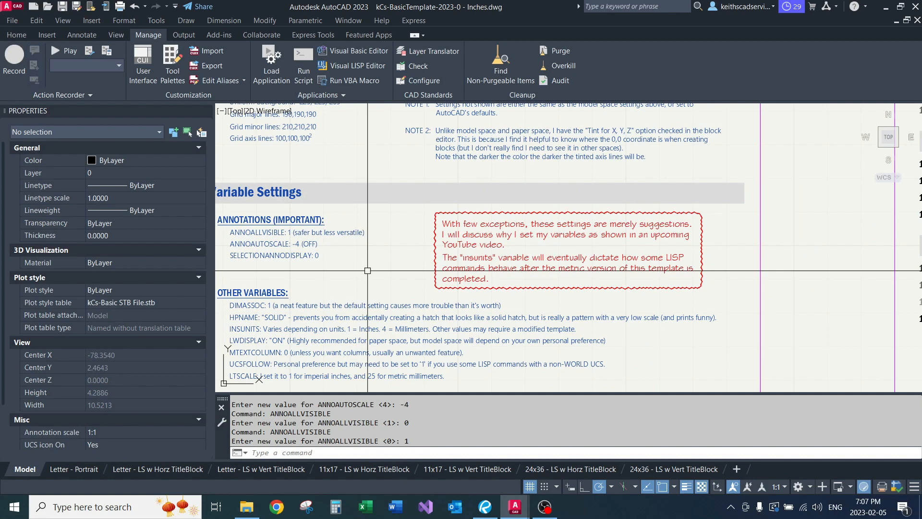
scroll(368, 276, down, 5)
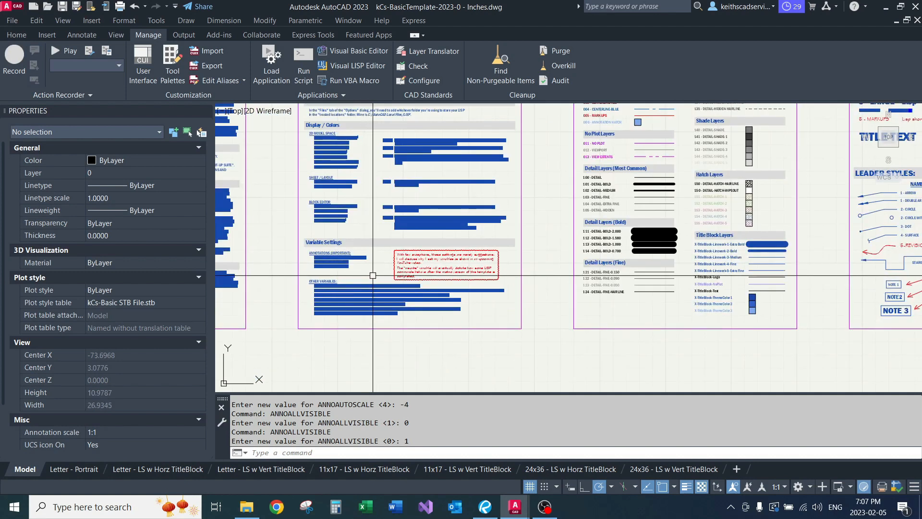
mouse_move(835, 253)
middle_down()
mouse_move(749, 256)
mouse_move(642, 299)
mouse_move(517, 310)
middle_up()
mouse_move(612, 276)
middle_down()
mouse_move(541, 281)
mouse_move(520, 297)
middle_up()
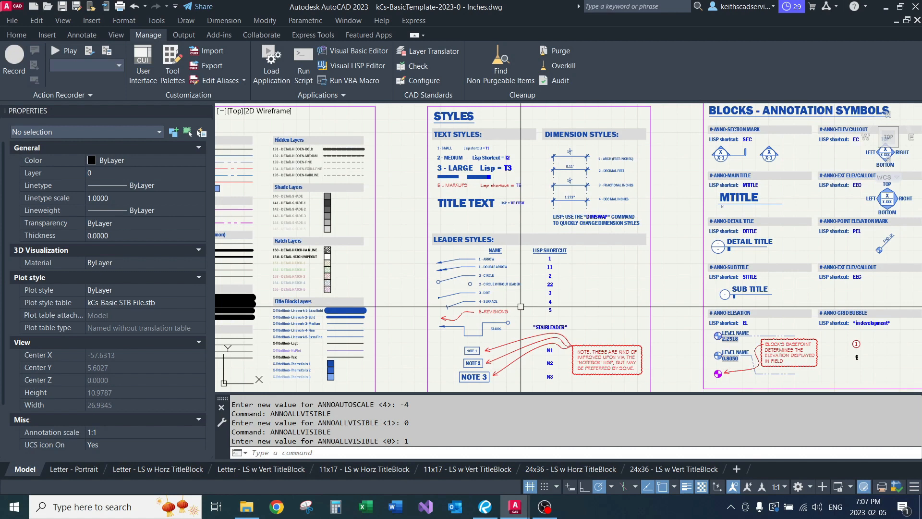
- Check which text styles and multileader styles in the drawing are annotative, using the STYLE and MLEADERSTYLE commands
scroll(509, 269, up, 3)
text(style)
key(Return)
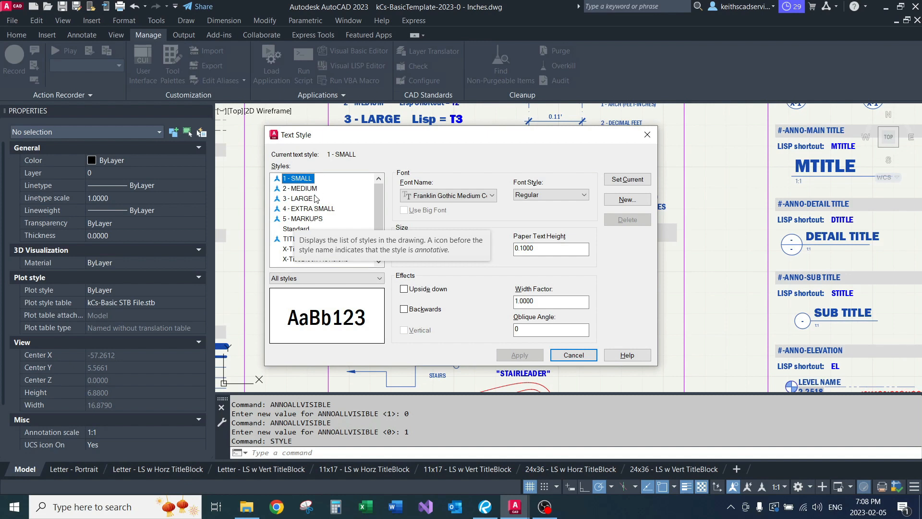
click(578, 353)
text(MLEADERSTYLE)
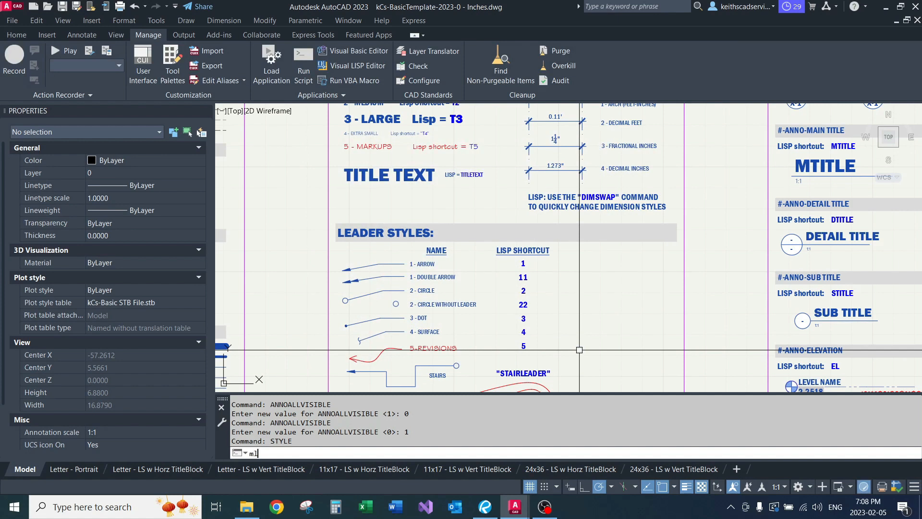
key(Return)
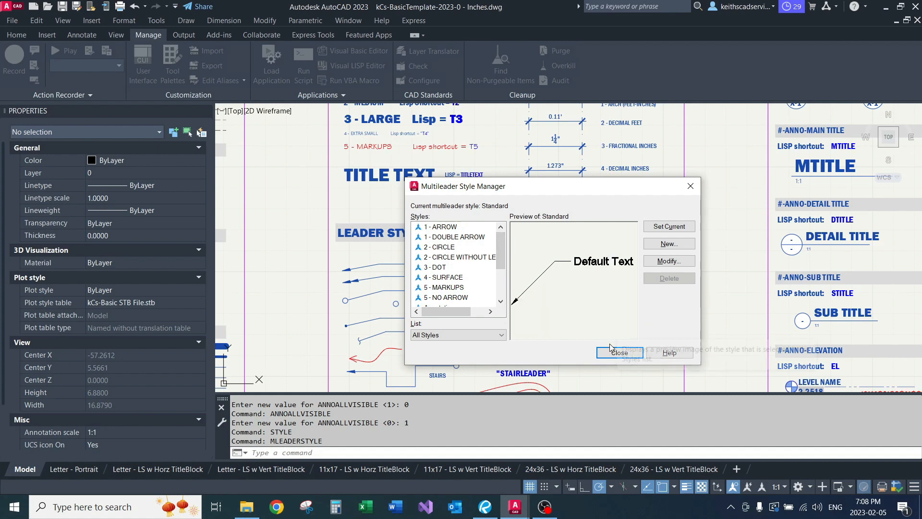
click(620, 353)
- Inspect the annotative properties of the section mark block on the annotation symbols sheet
mouse_move(600, 170)
middle_down()
mouse_move(596, 226)
mouse_move(543, 238)
mouse_move(529, 192)
middle_up()
scroll(515, 215, down, 2)
mouse_move(576, 257)
middle_down()
mouse_move(582, 284)
mouse_move(448, 248)
mouse_move(422, 264)
mouse_move(438, 218)
middle_up()
scroll(391, 264, up, 2)
click(437, 205)
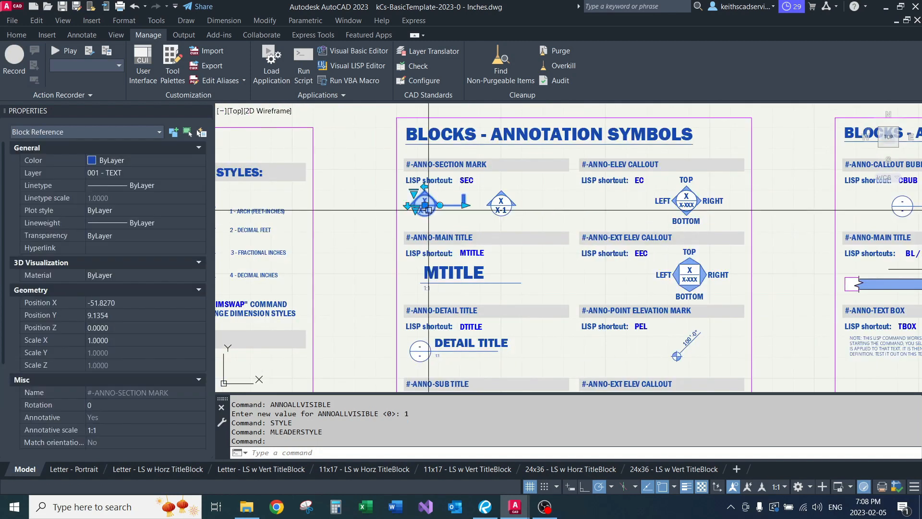
scroll(163, 301, down, 3)
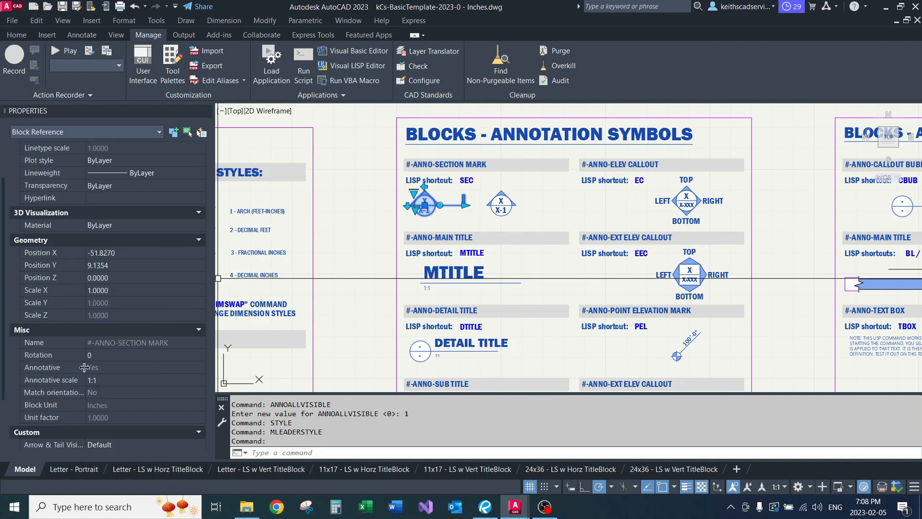
key(Escape)
key(Escape)
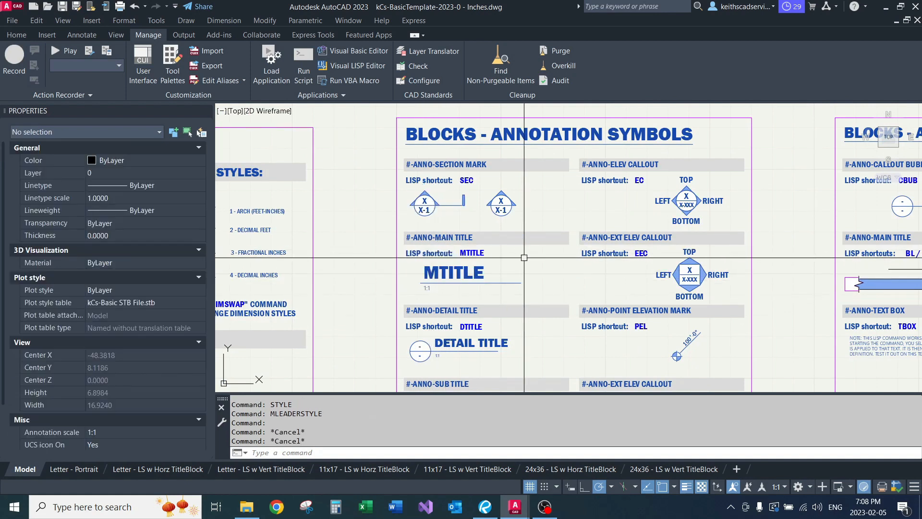
middle_drag(521, 254, 478, 255)
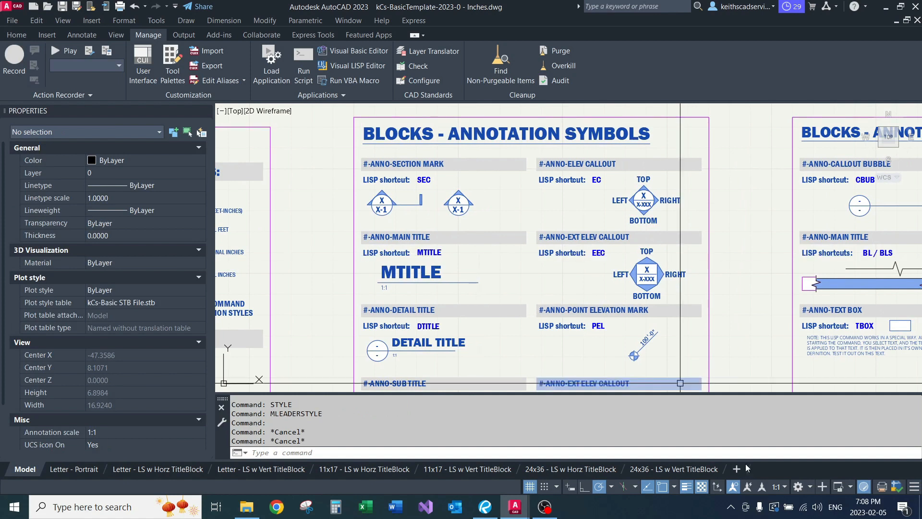
click(782, 486)
key(Escape)
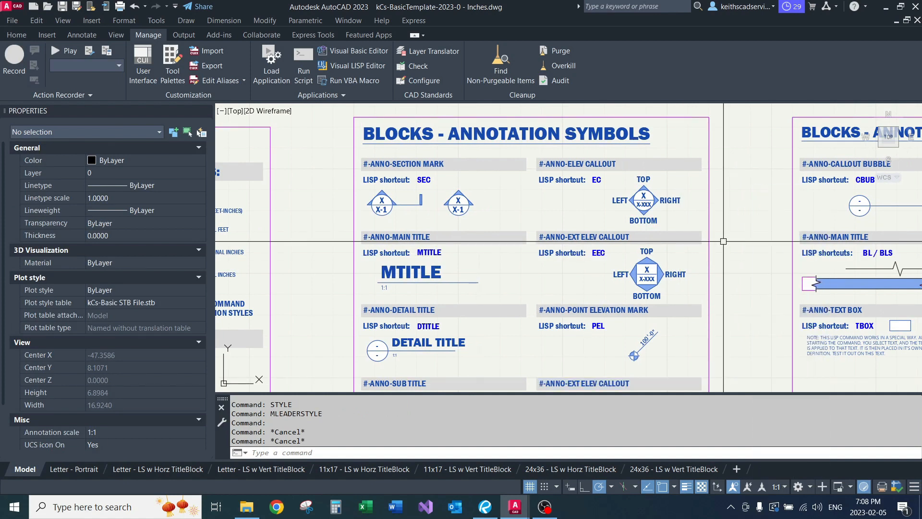
key(Escape)
- Add a horizontal linear dimension above the top edge of the small green square with the center hole
scroll(719, 264, down, 3)
middle_drag(719, 263, 531, 251)
middle_drag(781, 285, 525, 261)
scroll(580, 245, down, 5)
middle_drag(644, 247, 439, 251)
scroll(560, 211, up, 5)
middle_drag(560, 211, 546, 270)
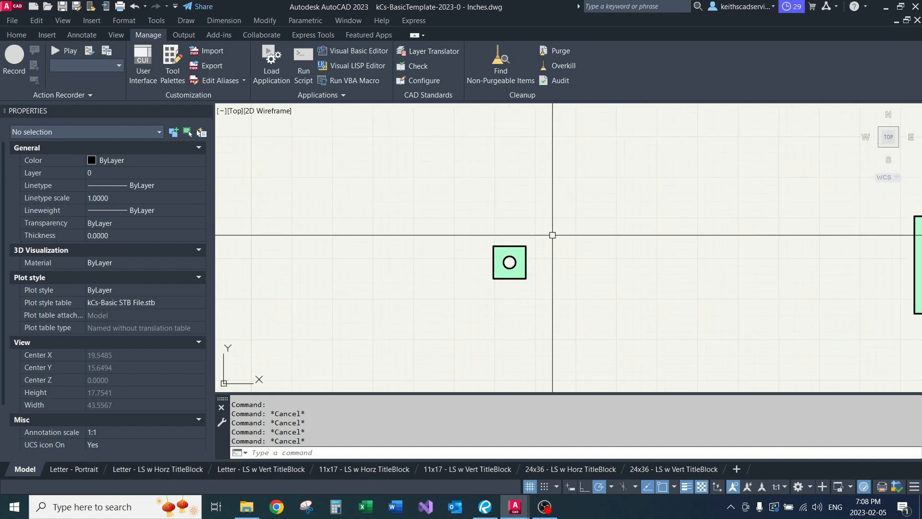
text(de)
key(Return)
click(494, 247)
click(526, 245)
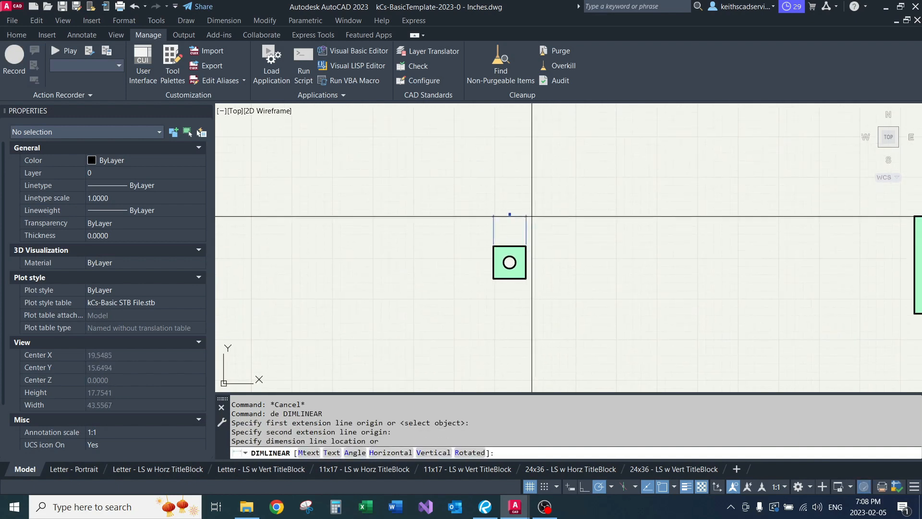
scroll(511, 216, up, 5)
click(486, 243)
scroll(558, 268, down, 2)
middle_drag(558, 269, 529, 259)
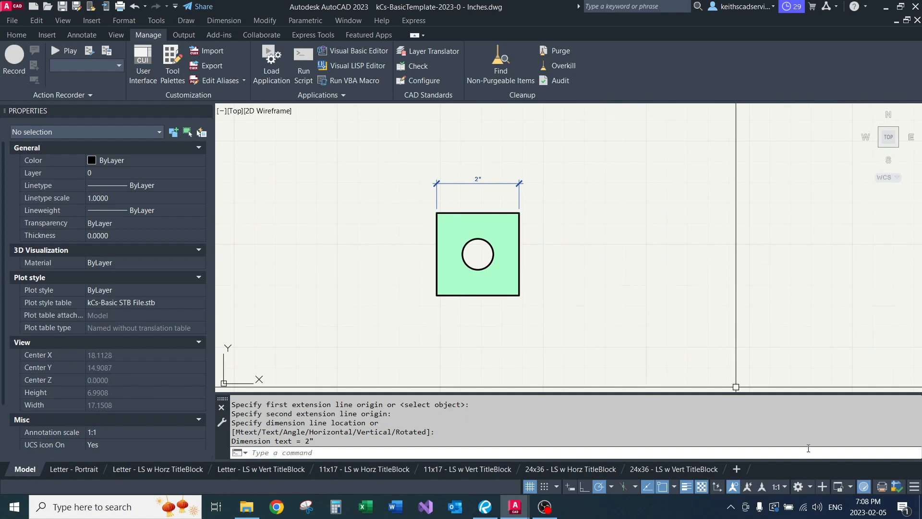
- Erase the linear dimension above the small green square
click(516, 200)
click(492, 226)
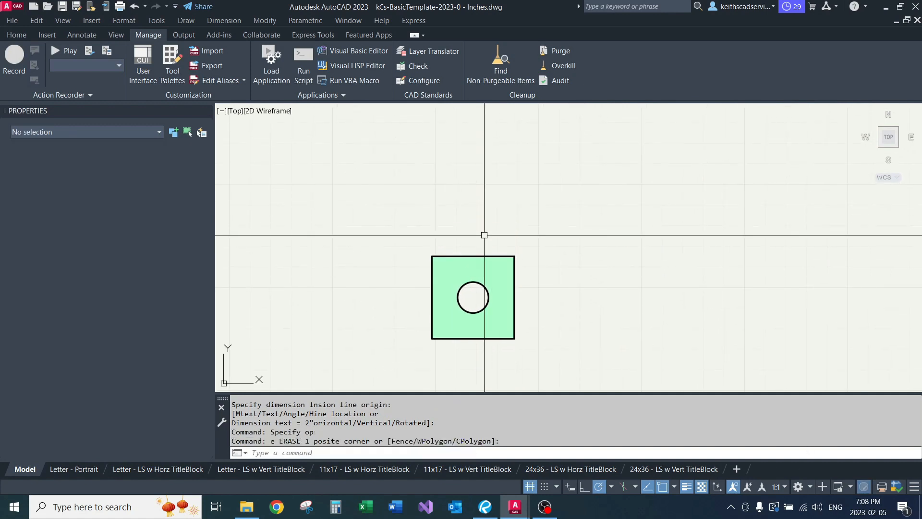
text(e)
key(Return)
- Set the annotation scale to 3" = 1'-0" and add a linear dimension above the green square's top edge
click(779, 486)
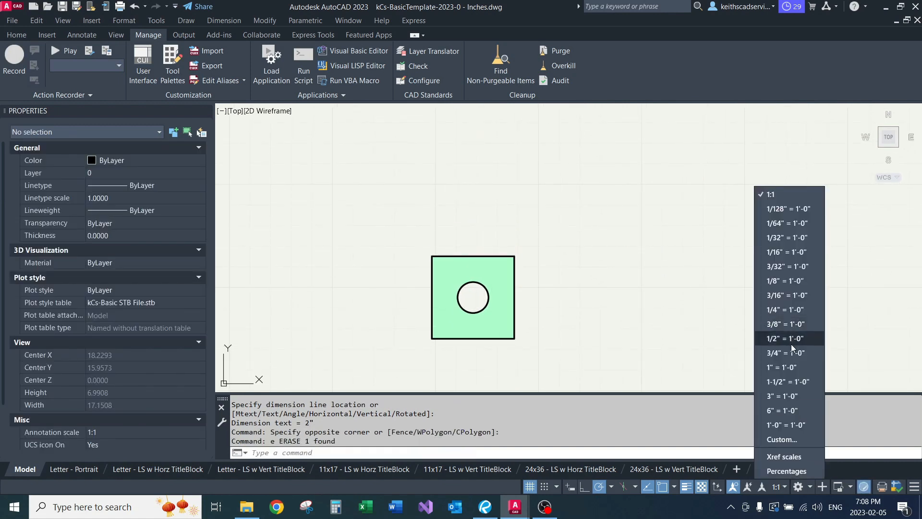
click(786, 396)
text(de)
key(Return)
click(432, 256)
click(514, 256)
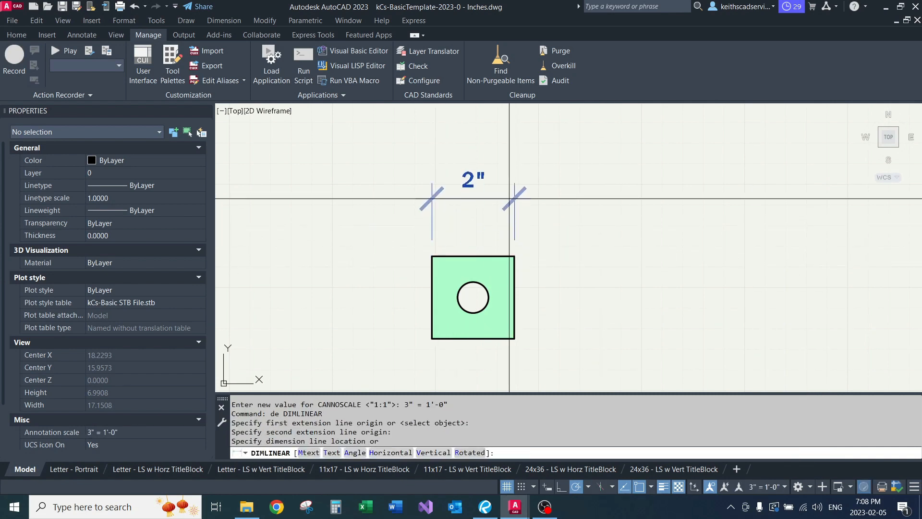
click(515, 188)
- Add a vertical linear dimension beside the green square's right edge
text(de)
key(Return)
click(515, 256)
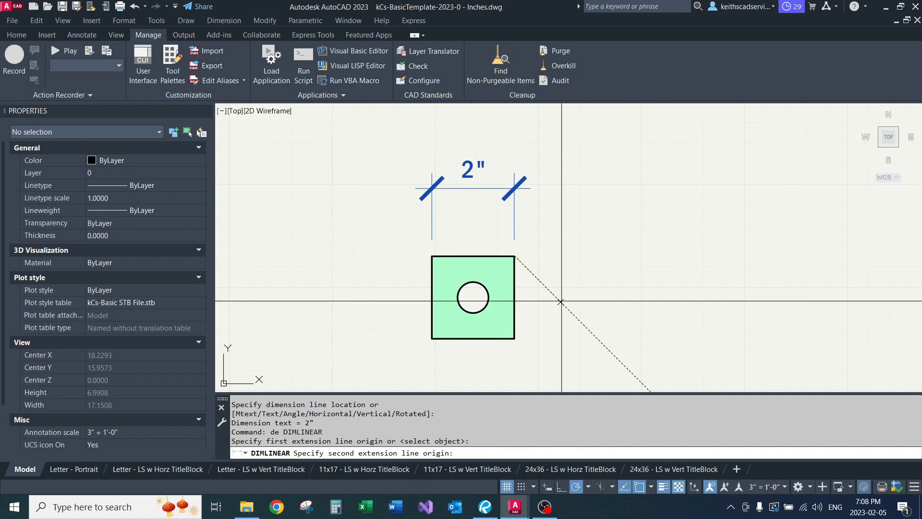
click(515, 338)
click(629, 331)
scroll(555, 298, down, 2)
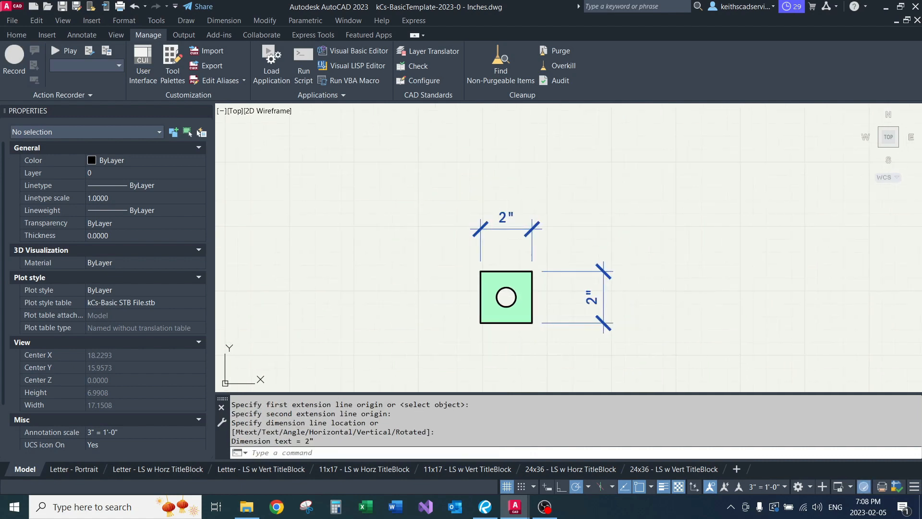
middle_drag(555, 305, 582, 293)
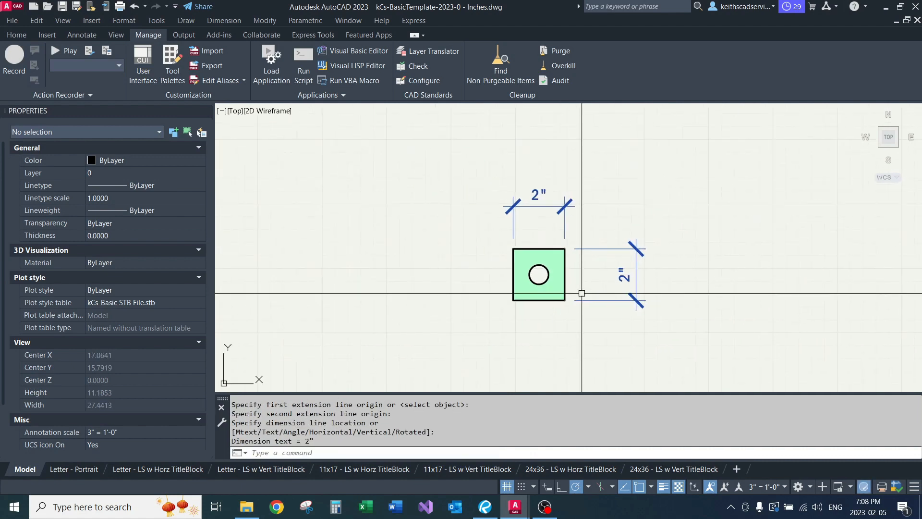
- Draw a blue horizontal centerline with CLB from the small green square's hole center out past its left edge
text(clb)
key(Return)
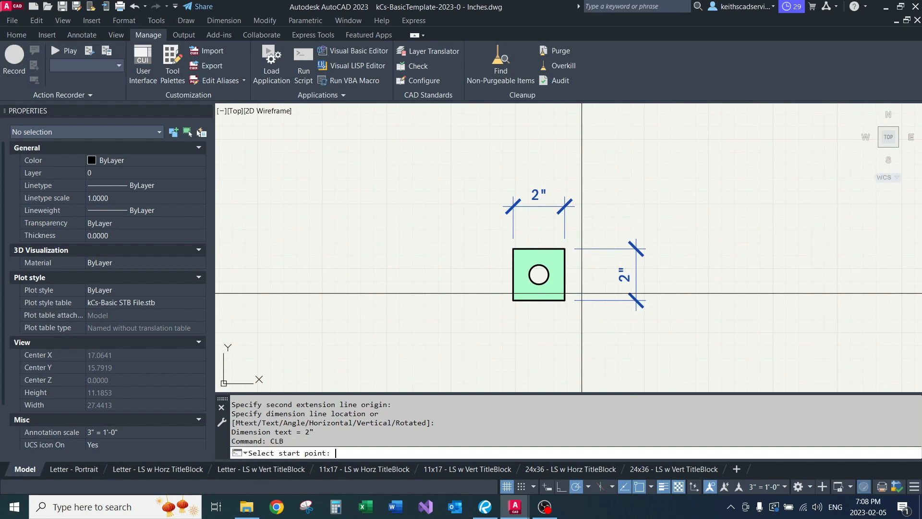
click(539, 274)
click(402, 274)
mouse_move(448, 288)
middle_down()
mouse_move(442, 243)
mouse_move(440, 262)
middle_up()
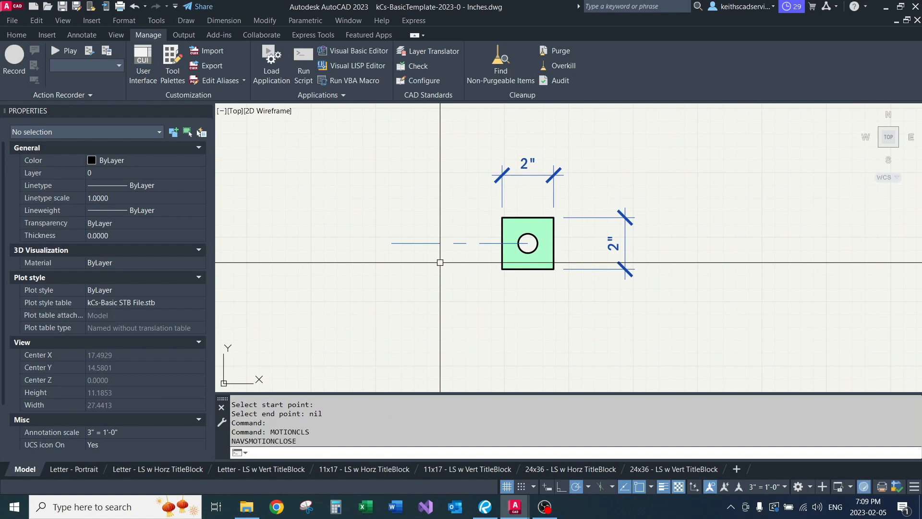
key(Escape)
key(Escape)
key(Escape)
- Insert a centerline symbol with KCS-CENTERLINESYMBOL just beyond the left end of the small square's centerline
middle_drag(419, 231, 418, 268)
text(kcs)
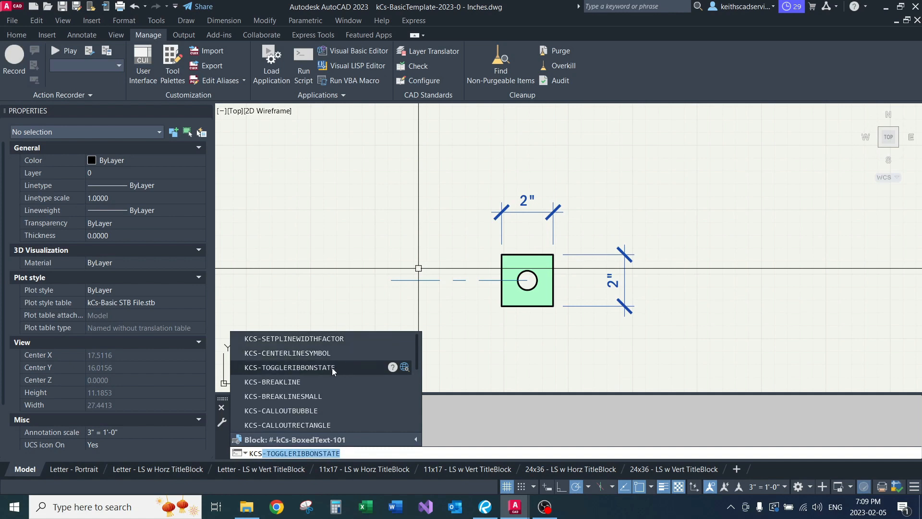
click(327, 353)
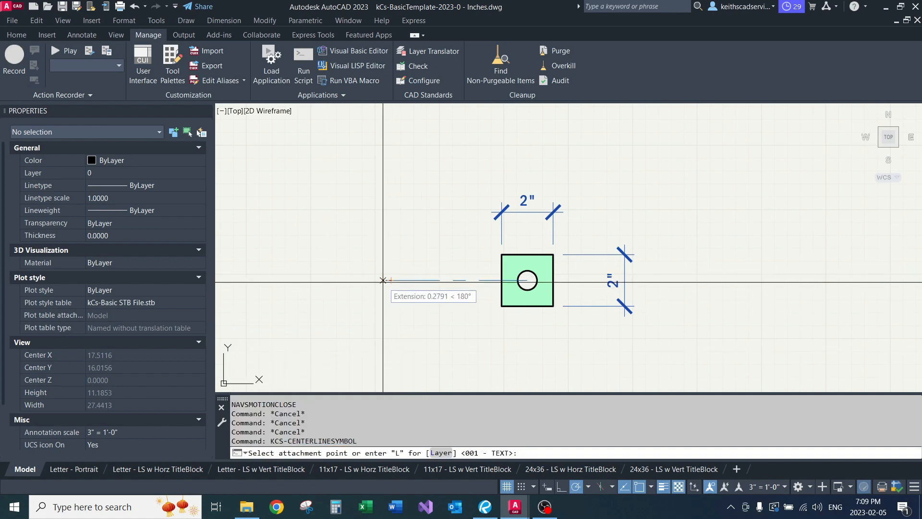
click(380, 283)
- Rotate the centerline symbol 90 degrees about its insertion point
scroll(370, 281, up, 4)
click(379, 278)
text(r)
key(Return)
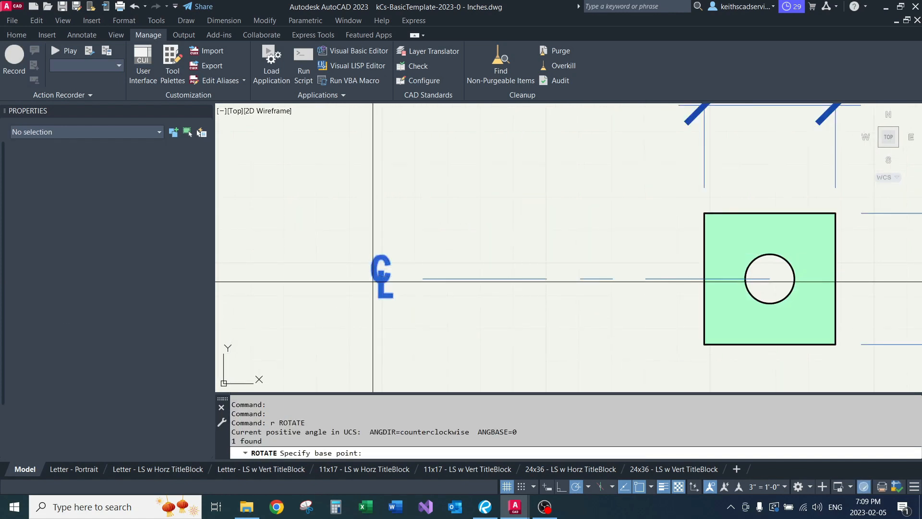
click(381, 274)
click(382, 211)
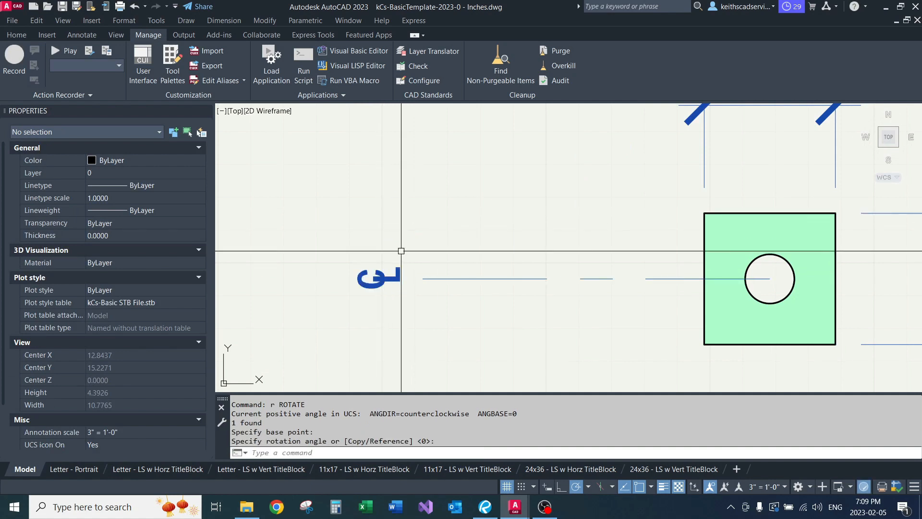
click(402, 251)
click(397, 311)
middle_drag(396, 309, 359, 263)
text(n)
key(Return)
click(411, 288)
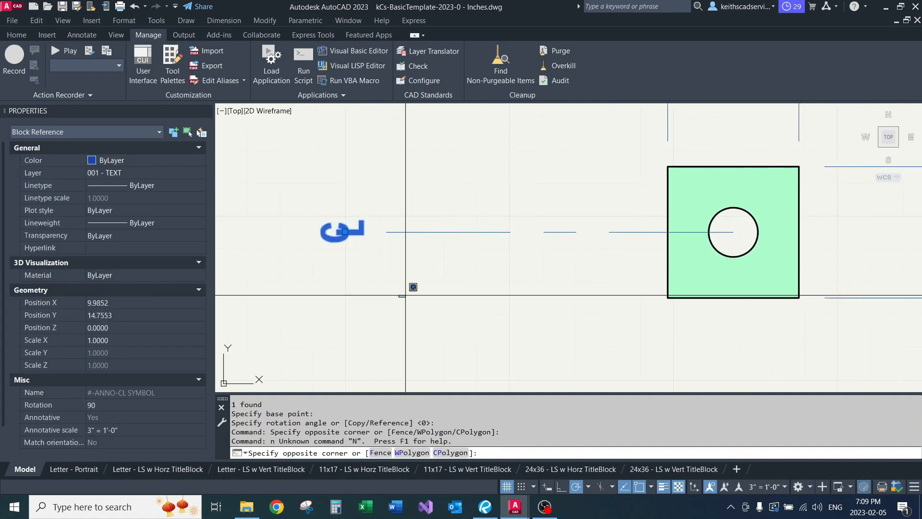
key(Escape)
key(Escape)
- Insert a detail title with DTITLE below the small green square
scroll(403, 274, down, 3)
scroll(390, 252, up, 2)
text(dtitle)
key(Return)
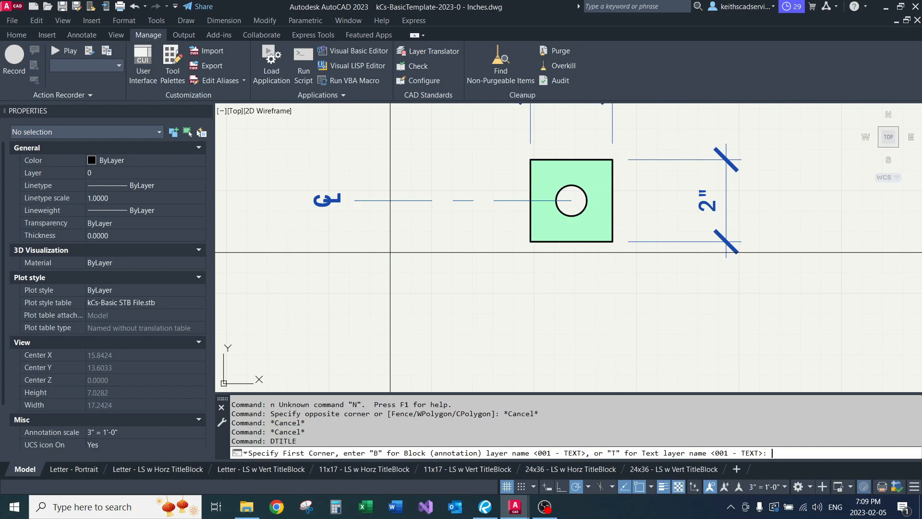
click(459, 310)
- Move the detail title bubble and text slightly down and to the right beneath the small green square
scroll(460, 310, down, 4)
middle_drag(516, 319, 398, 232)
click(473, 209)
click(382, 256)
text(m)
key(Return)
click(417, 246)
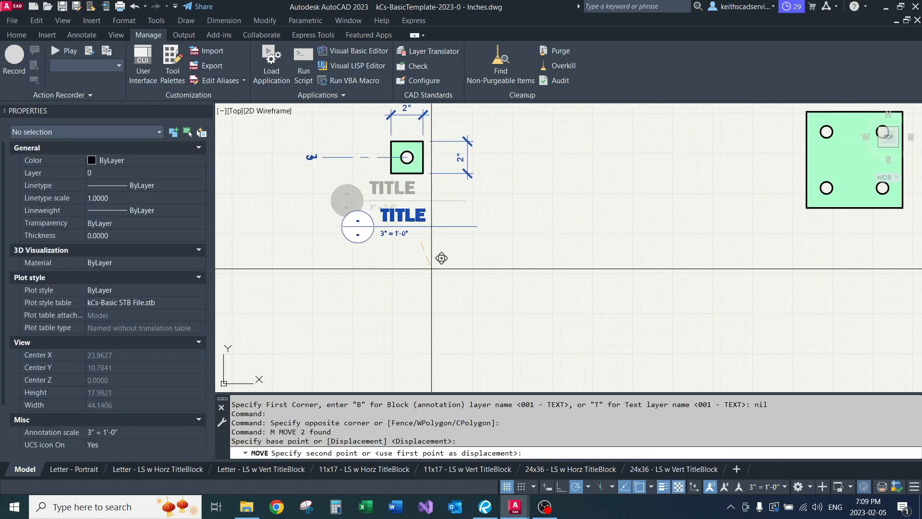
click(430, 267)
- Set the annotation scale to 1-1/2" = 1'-0" and add a horizontal linear dimension above the four-hole plate's top edge
scroll(444, 248, down, 4)
middle_drag(500, 234, 414, 227)
scroll(404, 218, up, 2)
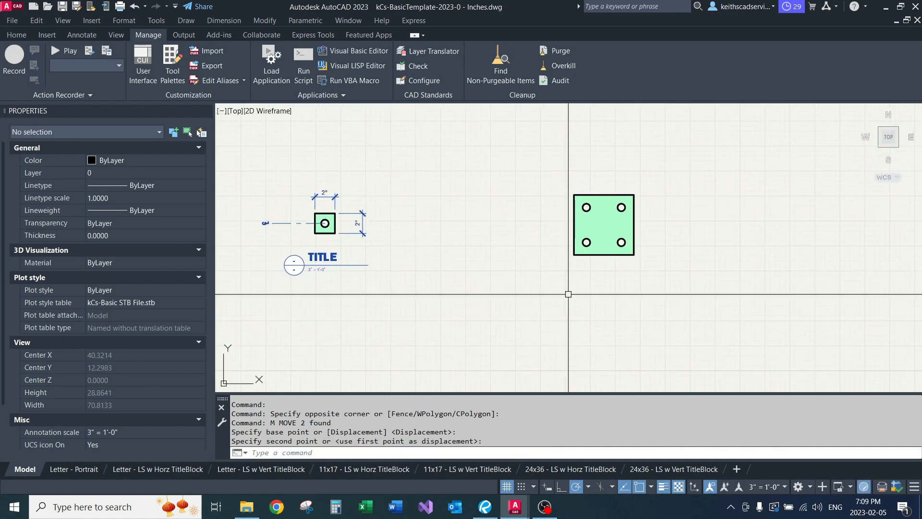
click(762, 487)
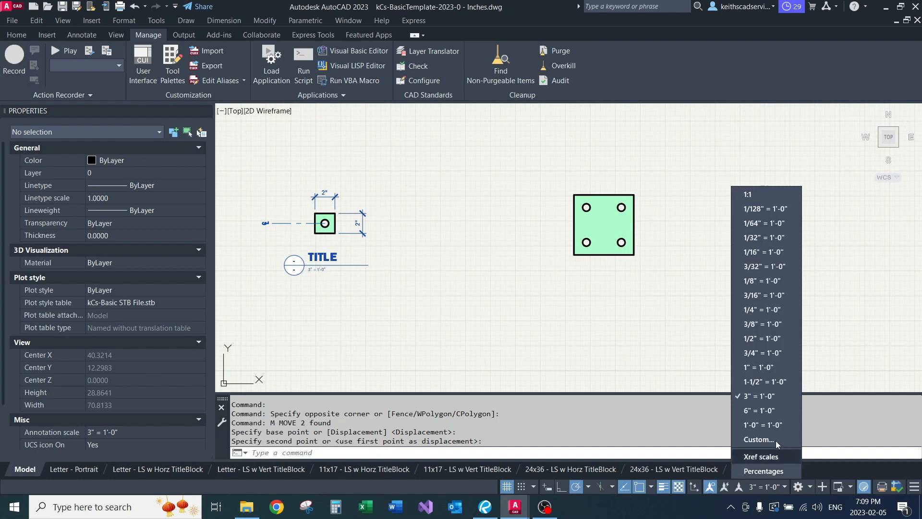
click(773, 386)
middle_drag(664, 207, 641, 256)
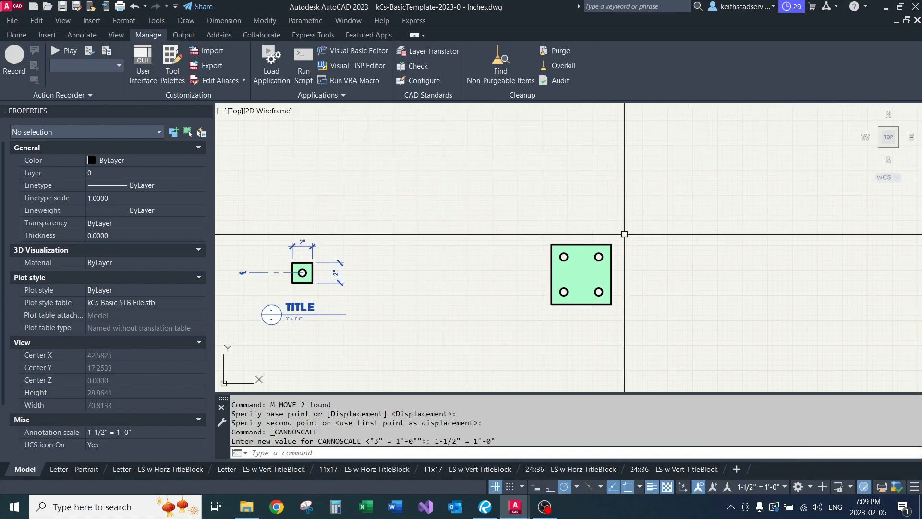
text(de)
key(space)
click(551, 244)
click(611, 244)
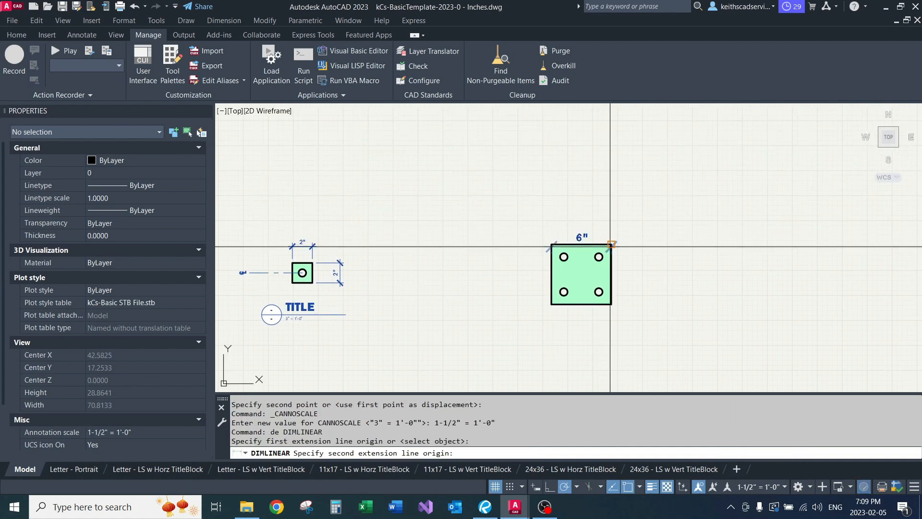
click(608, 208)
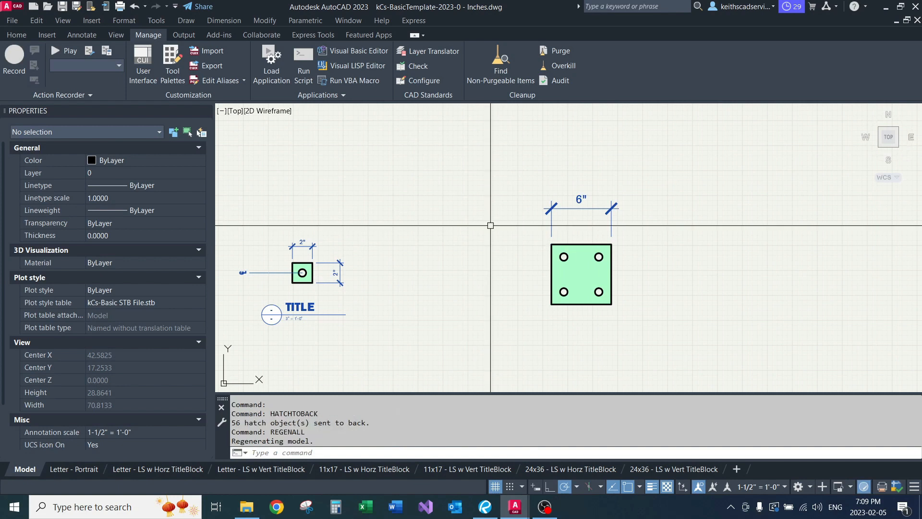
- Draw blue horizontal centerlines with CLB through the plate's upper and lower hole rows, extending past its left edge to matching ends
scroll(301, 249, up, 5)
scroll(384, 216, down, 5)
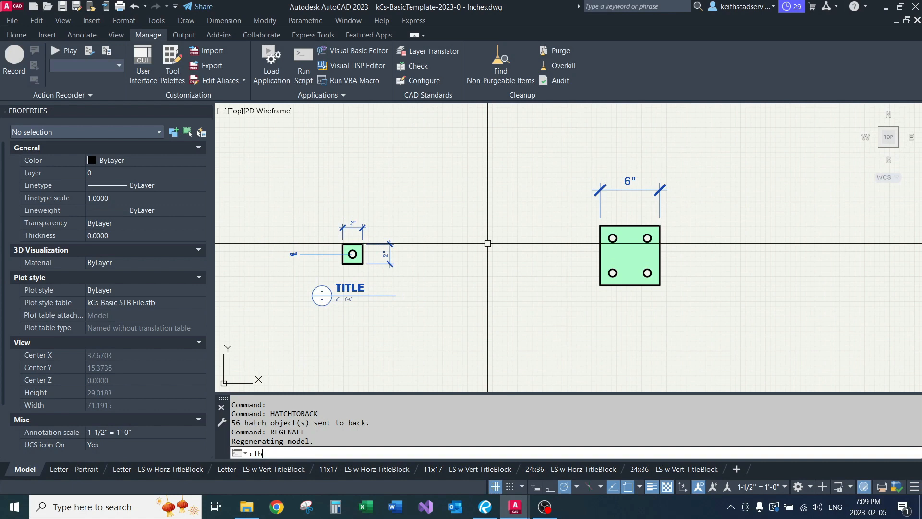
scroll(634, 245, up, 2)
click(655, 234)
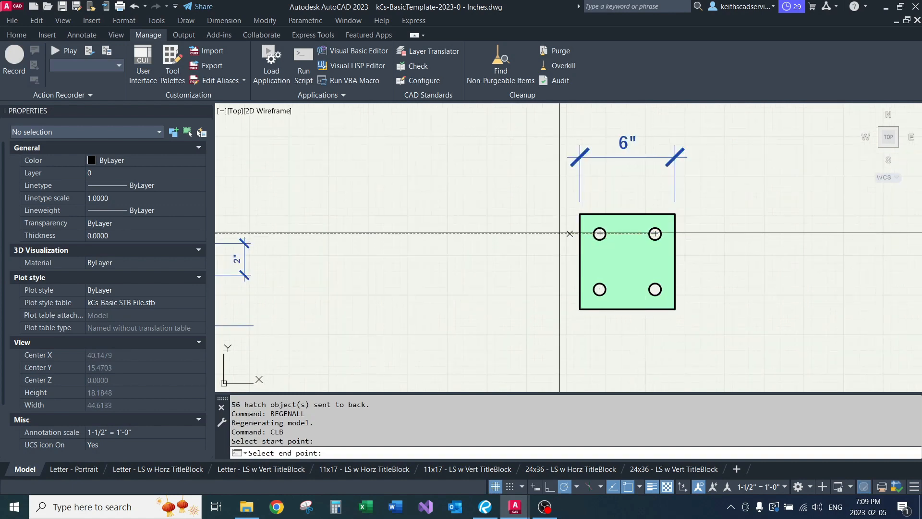
key(Return)
middle_drag(489, 250, 455, 218)
key(Return)
click(620, 258)
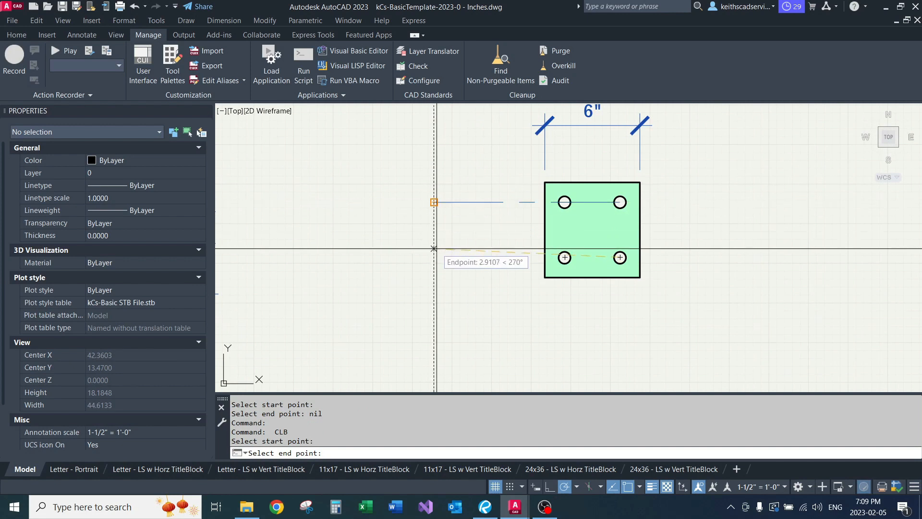
click(433, 202)
- Draw blue vertical centerlines with CLB through the plate's left and right hole columns, extending below its bottom edge
key(Return)
click(565, 202)
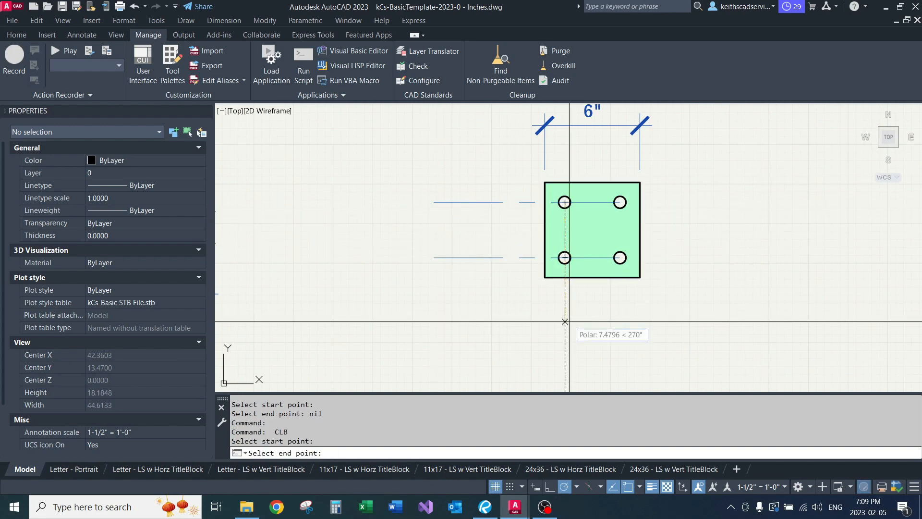
middle_drag(566, 327, 540, 250)
click(539, 300)
middle_drag(619, 188, 593, 247)
key(Return)
click(568, 185)
middle_drag(569, 314, 569, 263)
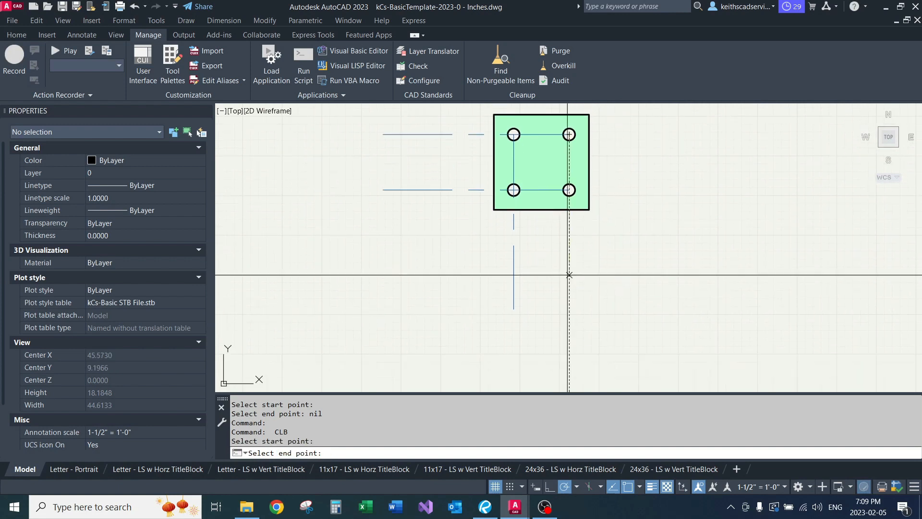
click(565, 310)
- Draw a red horizontal centerline with CLR from the plate's center, found with M2P between diagonal holes, out past its left edge
middle_drag(627, 239, 609, 298)
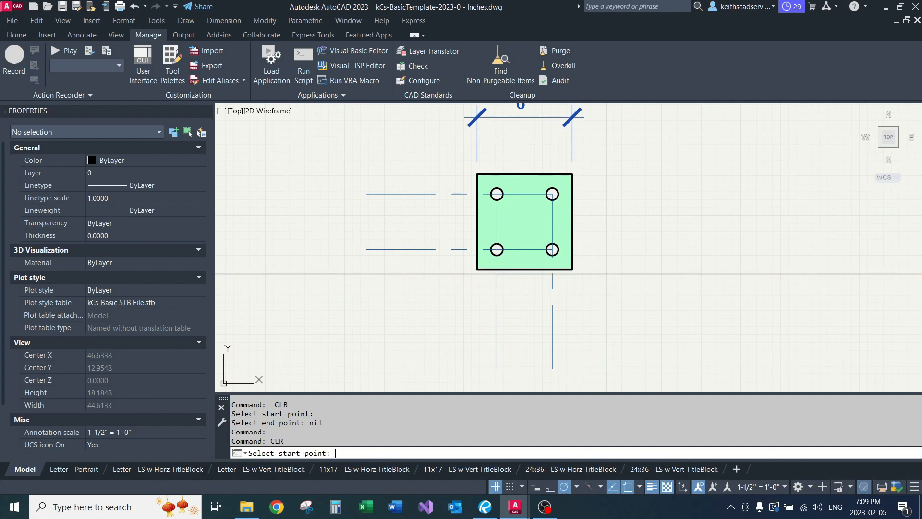
text(M2P)
key(Return)
click(552, 194)
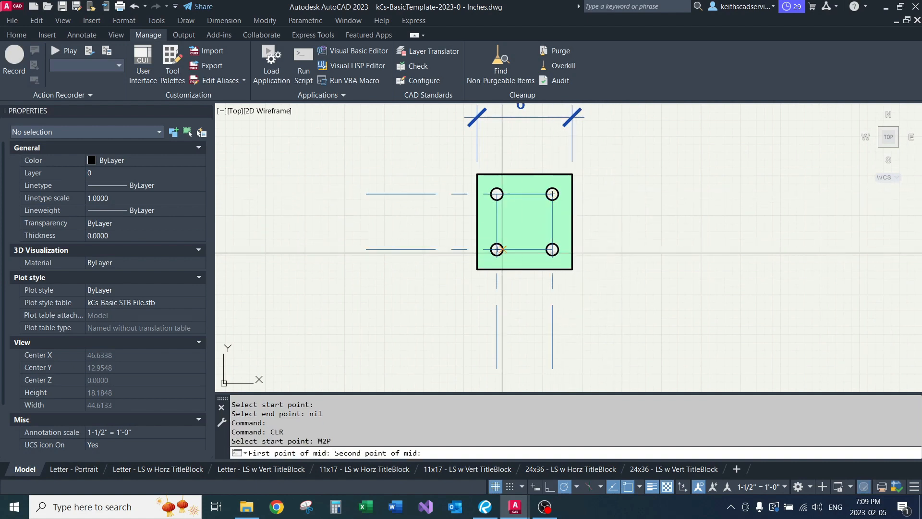
click(496, 249)
scroll(465, 252, down, 2)
click(300, 268)
- Add two aligned vertical linear dimensions left of the plate, from the red centerline to its top-left and bottom-left corners
text(de)
key(Return)
click(383, 233)
click(473, 204)
click(354, 218)
key(Return)
click(473, 262)
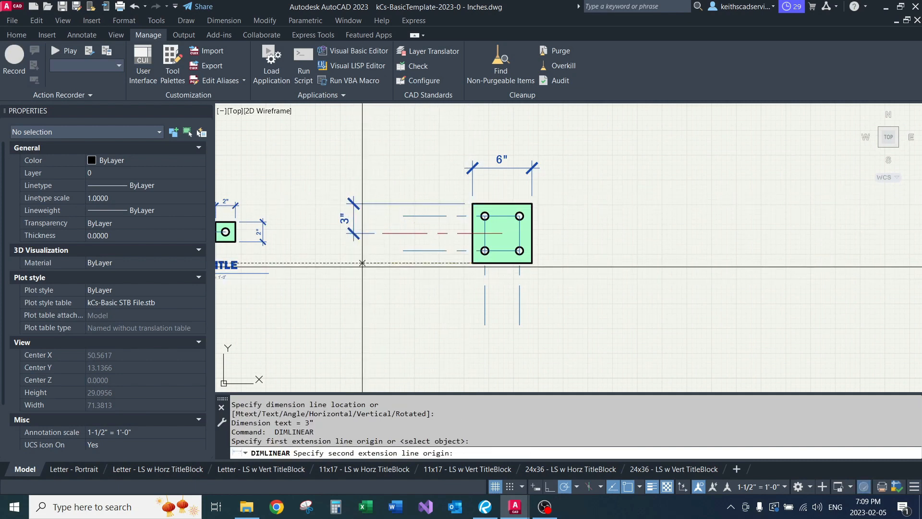
click(383, 233)
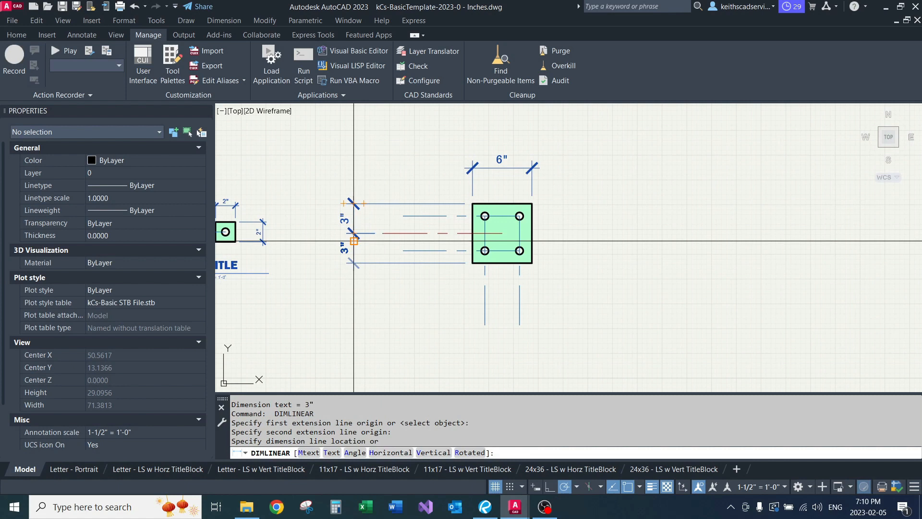
click(354, 241)
- Stretch the lower ends of the plate's two vertical centerlines upward to shorten them
middle_drag(367, 212, 483, 191)
scroll(424, 208, down, 2)
scroll(408, 135, up, 2)
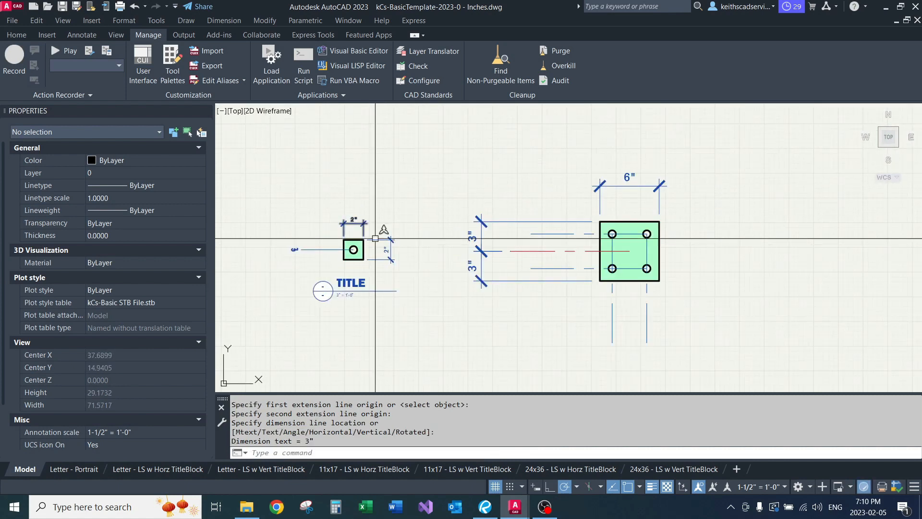
middle_drag(528, 319, 442, 251)
click(595, 264)
click(485, 301)
text(s)
key(space)
click(492, 288)
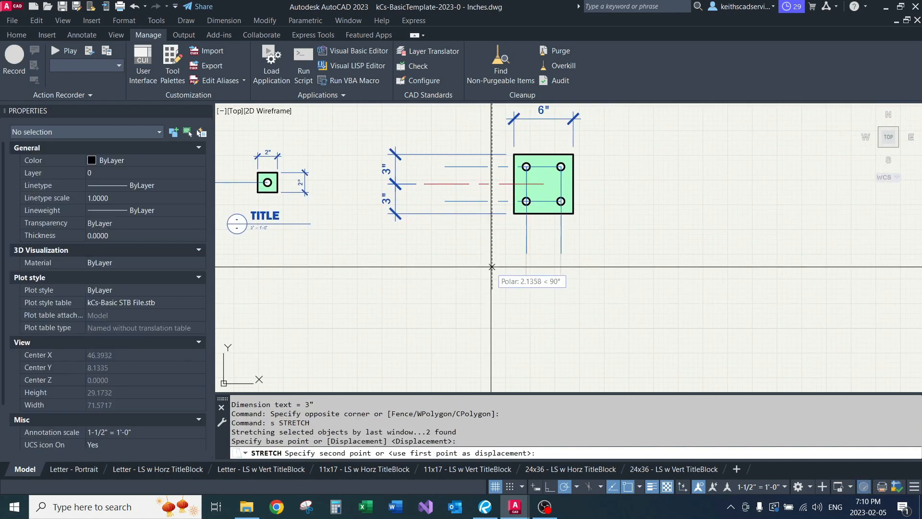
click(492, 254)
- Set the linetype scale of the plate's four blue centerlines to 0.5
click(589, 232)
click(501, 227)
click(478, 199)
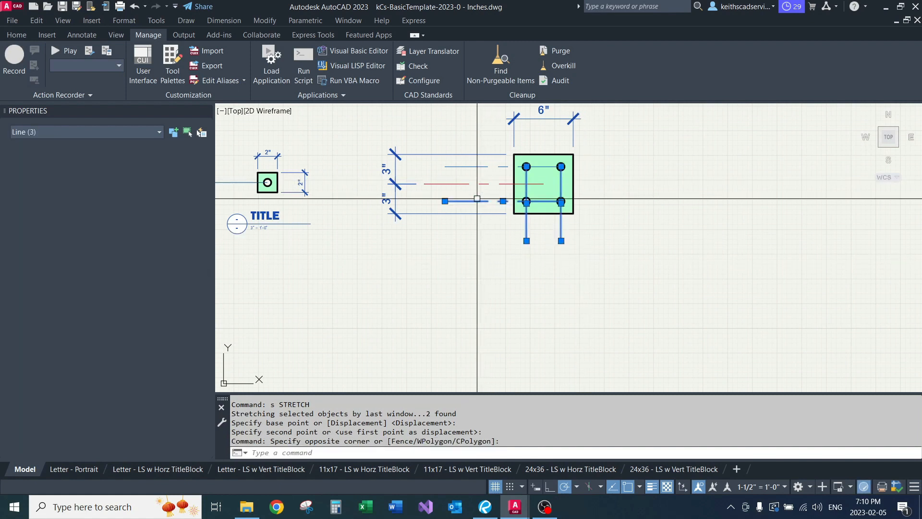
click(469, 166)
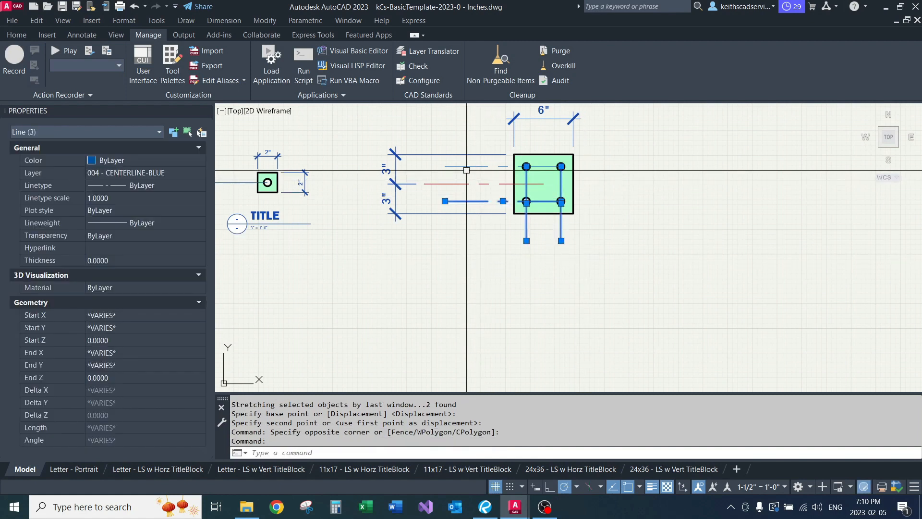
click(129, 200)
text(.5)
key(Return)
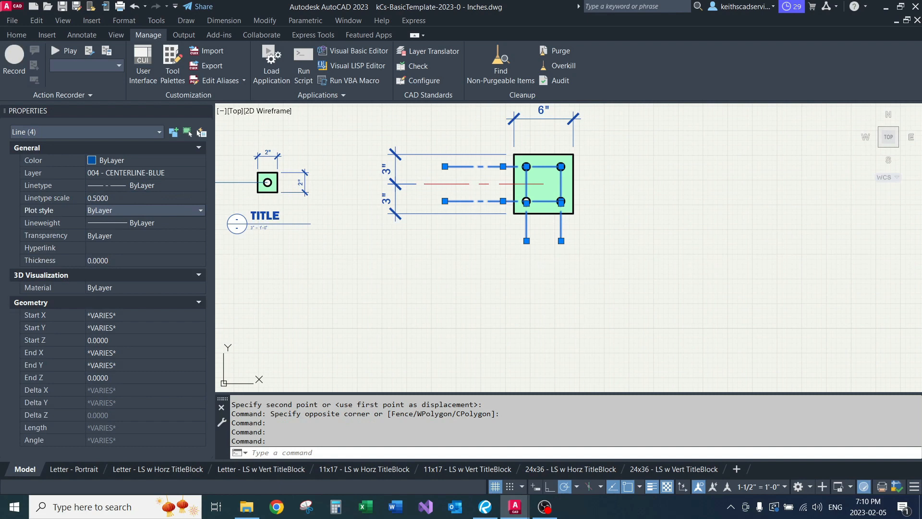
key(Escape)
key(Escape)
scroll(593, 253, up, 3)
click(592, 253)
click(481, 295)
key(Delete)
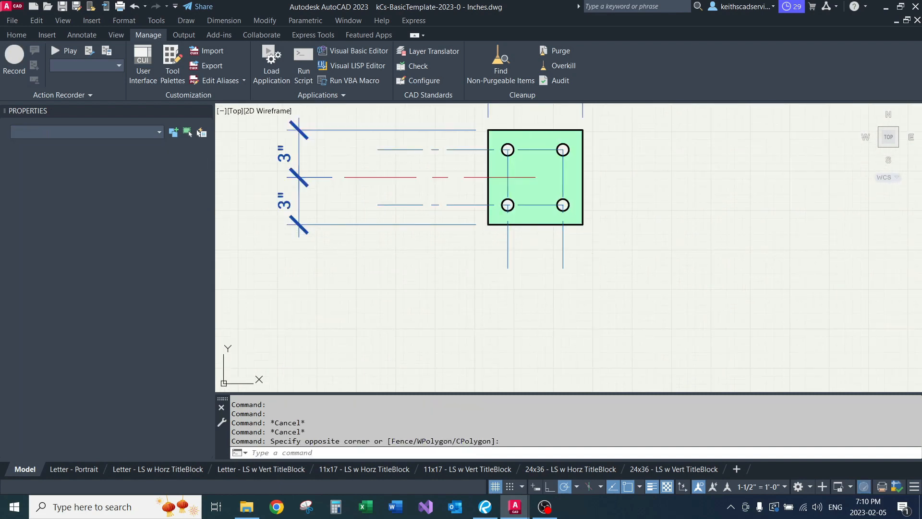
key(Escape)
key(Escape)
- Insert a detail title with DTITLE below the four-hole plate
scroll(539, 245, down, 3)
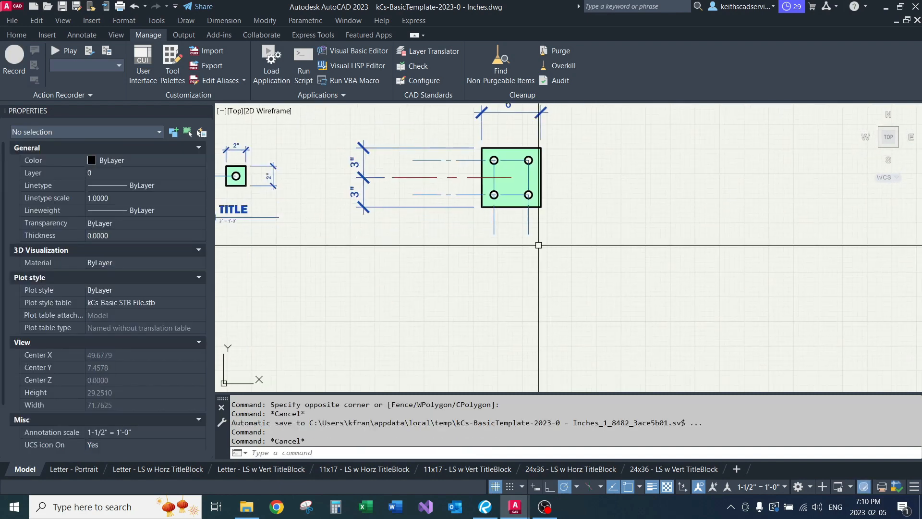
text(ditle)
key(Return)
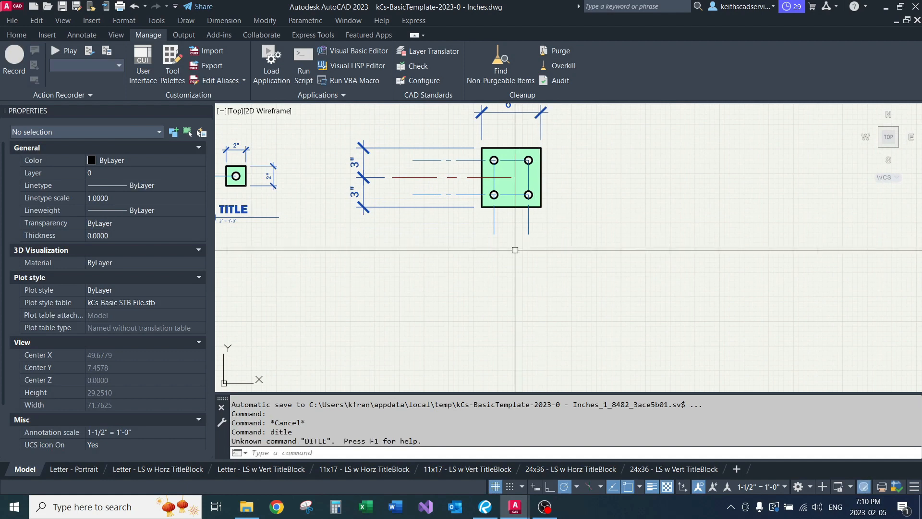
text(dtitle)
key(Return)
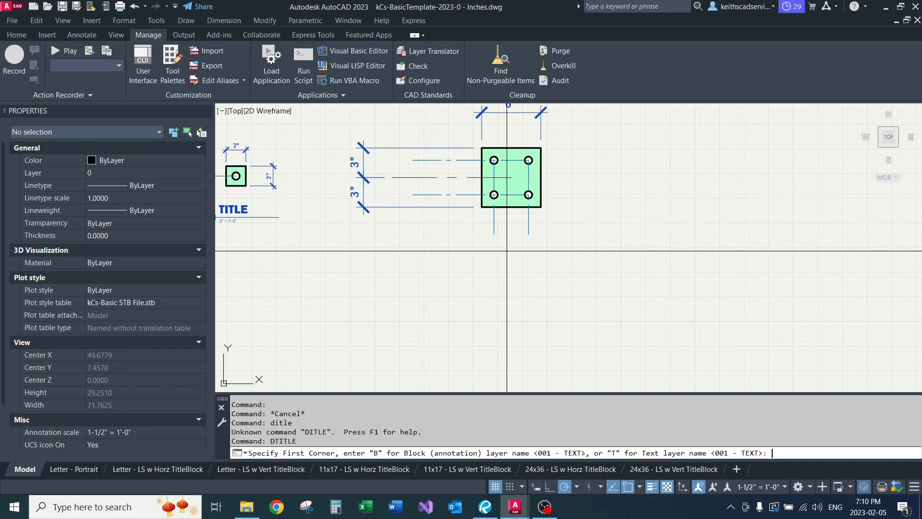
click(446, 253)
middle_drag(509, 276, 603, 269)
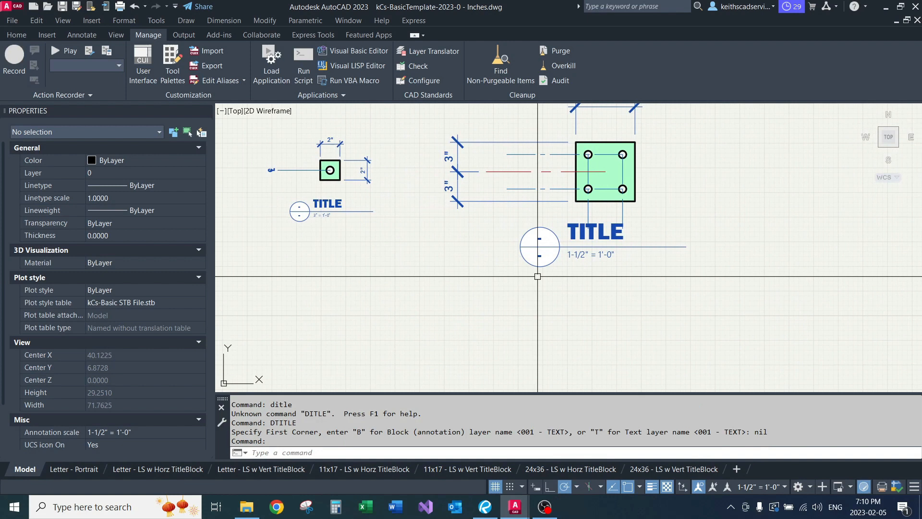
- Move the four-hole plate's detail title straight down, clear of the vertical centerlines
middle_drag(537, 274, 453, 273)
click(498, 229)
middle_drag(517, 310, 483, 279)
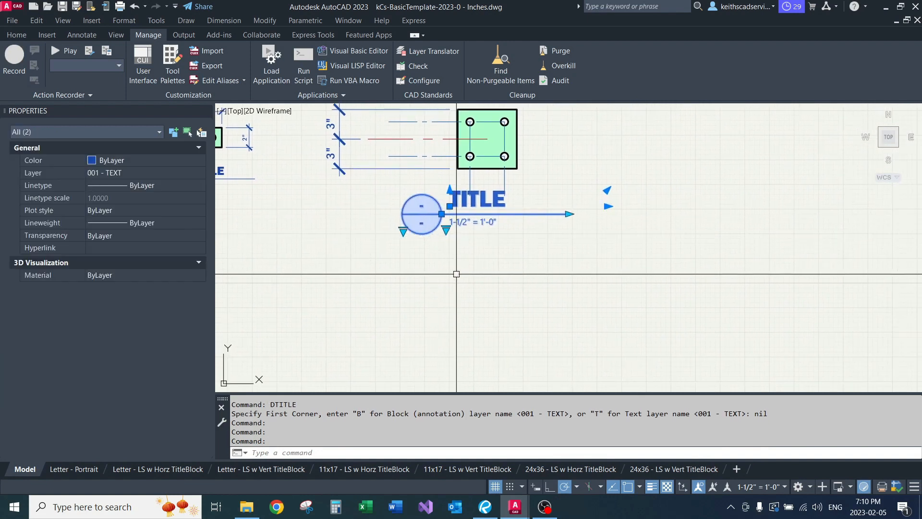
key(Escape)
key(Escape)
text(m)
key(Return)
click(485, 279)
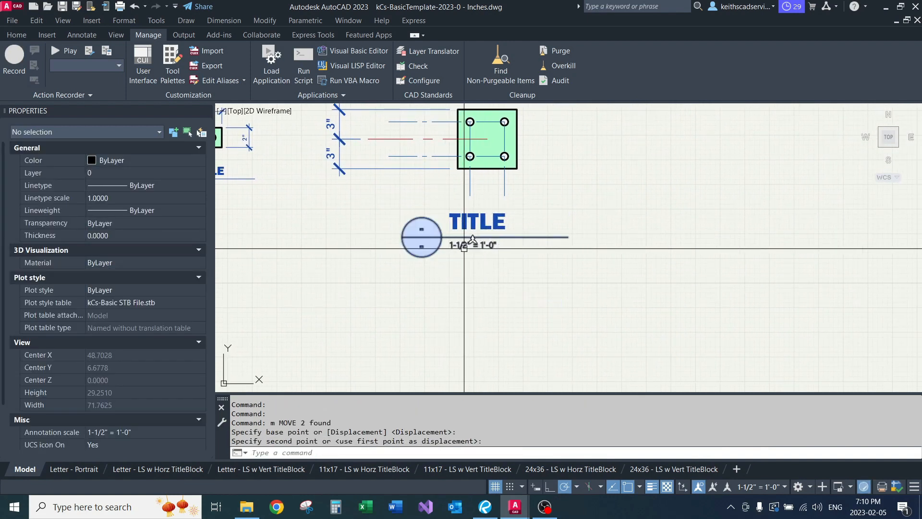
- Shorten the line of the four-hole plate's detail title so it ends just past the title text
click(560, 221)
click(561, 247)
click(569, 237)
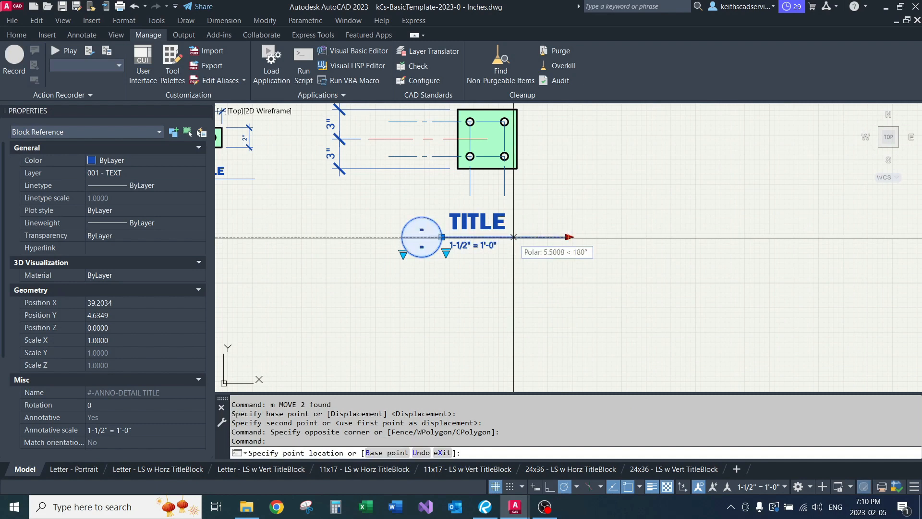
click(513, 237)
key(Escape)
key(Escape)
middle_drag(529, 235, 520, 259)
middle_drag(454, 282, 485, 254)
scroll(485, 253, up, 4)
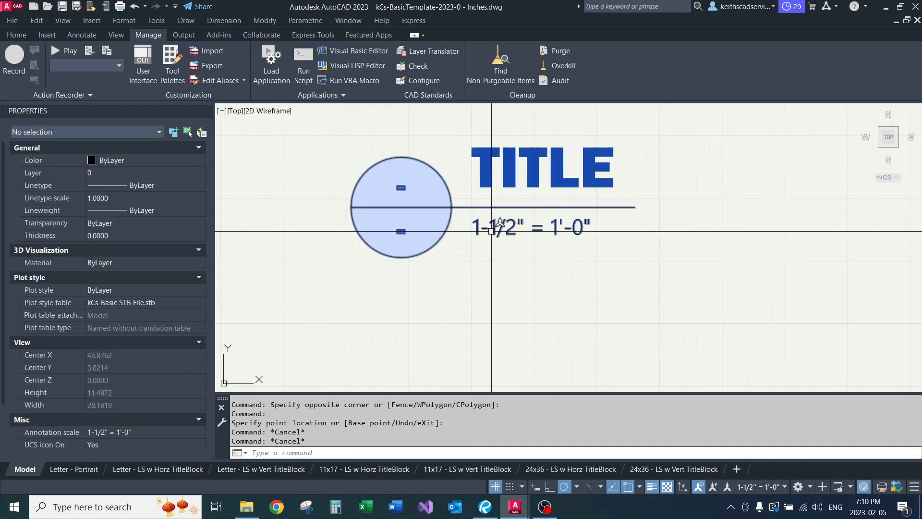
scroll(518, 236, down, 4)
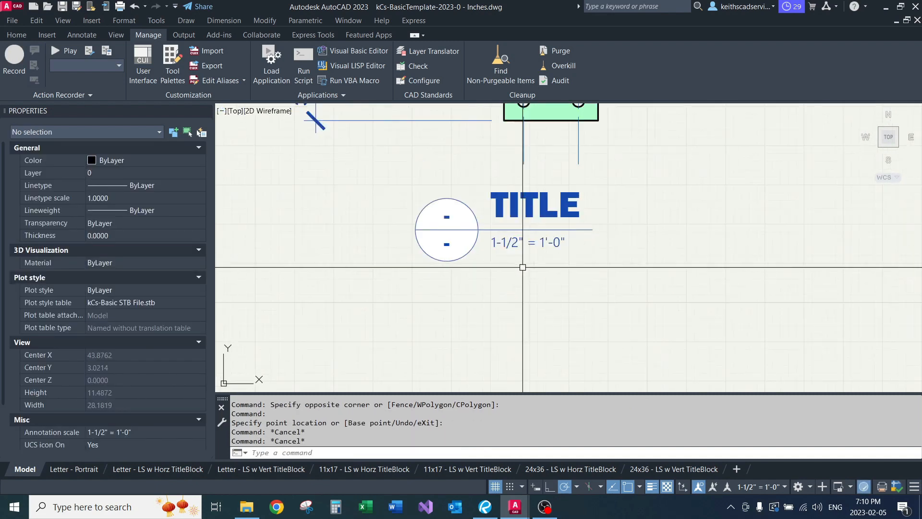
- Move the four-hole plate's detail title about 1.6" horizontally to the right, more nearly centred below the plate
mouse_move(519, 268)
middle_down()
mouse_move(517, 281)
mouse_move(569, 314)
mouse_move(522, 295)
mouse_move(498, 303)
middle_up()
click(639, 286)
click(571, 336)
middle_drag(572, 337, 428, 210)
text(m)
key(Return)
click(429, 238)
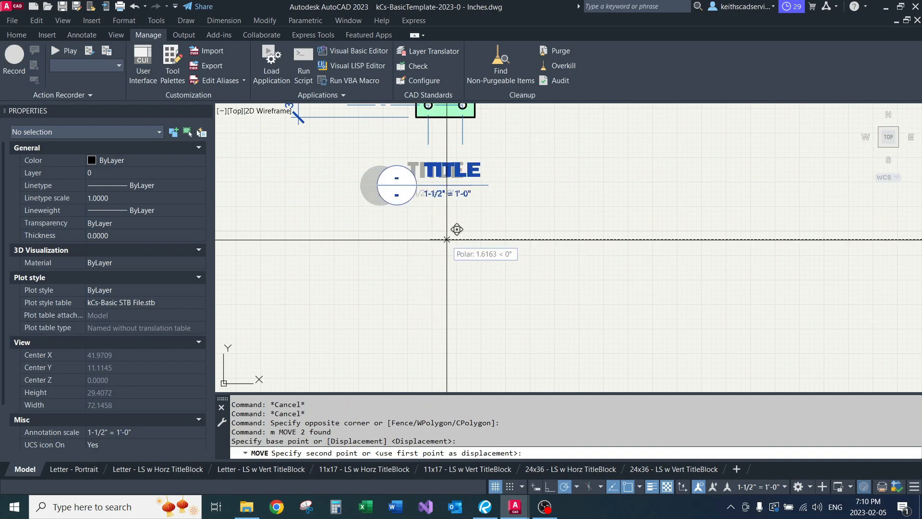
click(446, 240)
scroll(459, 243, down, 4)
middle_drag(459, 243, 486, 289)
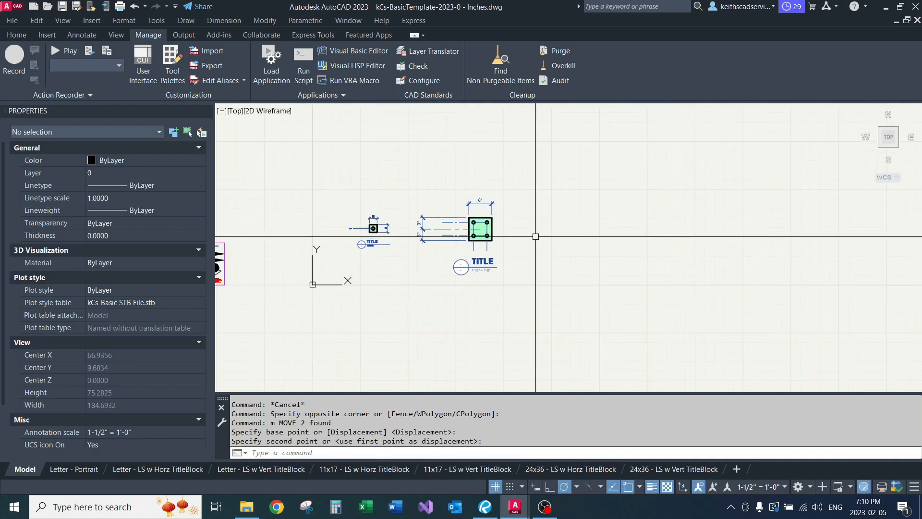
- Review the annotative dimension styles with DIMSTYLE, looking at 1 - ARCH FT-INCHES and 2 - DECIMAL FEET, and leave them unchanged
scroll(412, 234, up, 2)
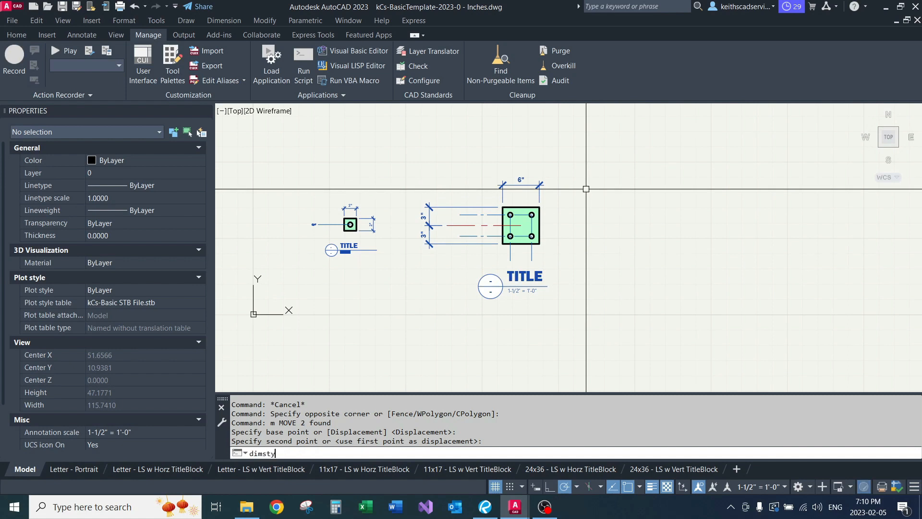
text(le)
key(Return)
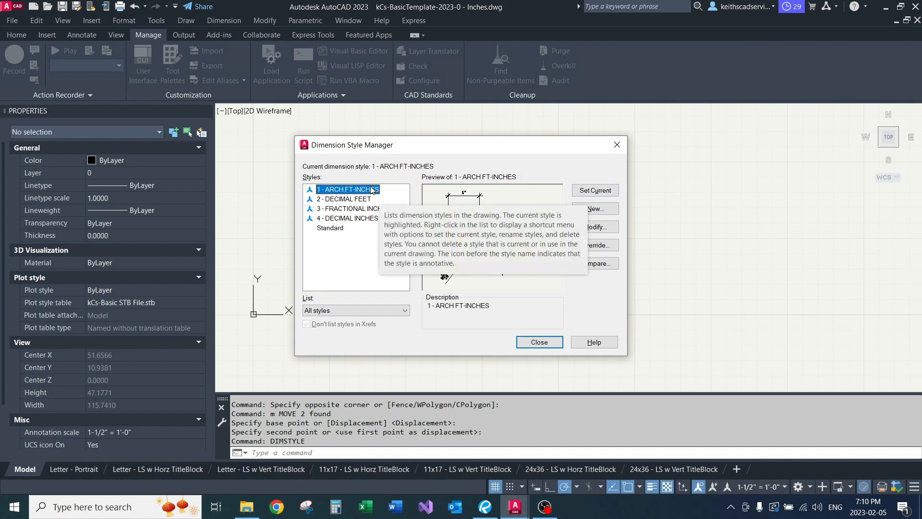
click(340, 199)
click(344, 190)
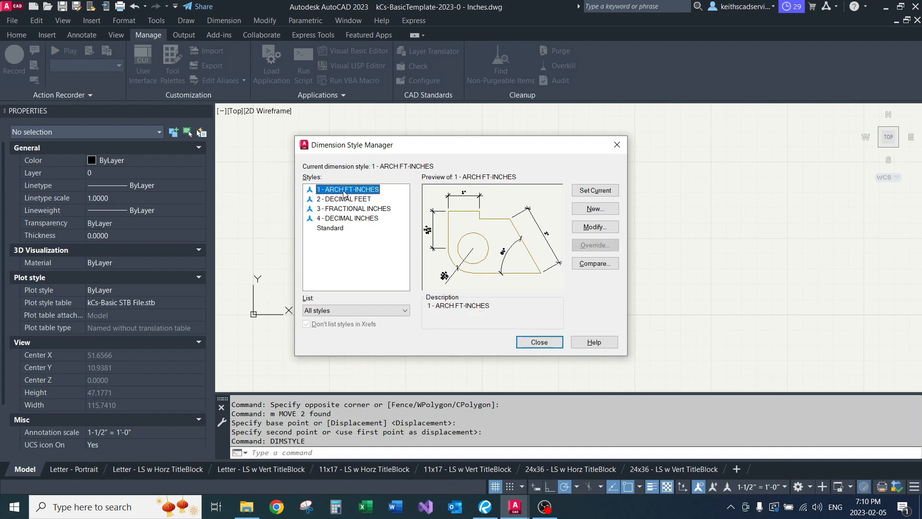
click(616, 145)
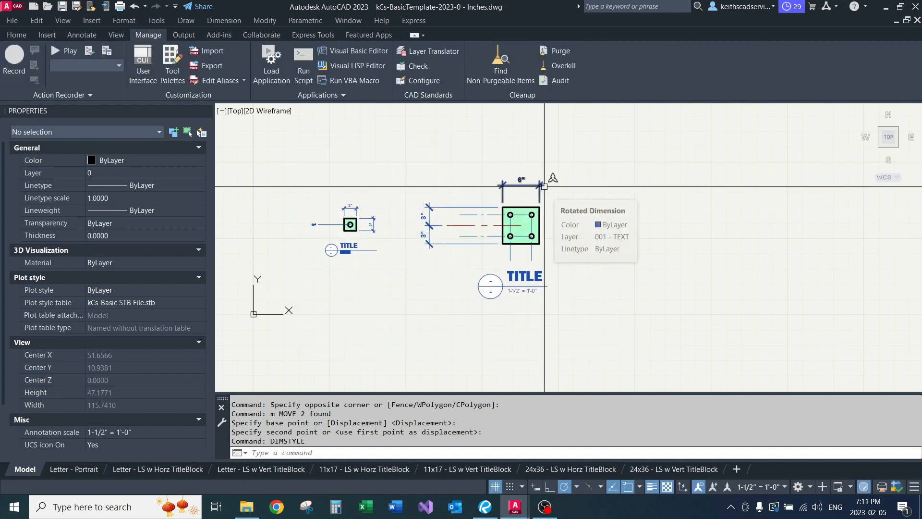
- Open the multileader styles with MLEADERSTYLE to view them, and close the manager without changes
key(Return)
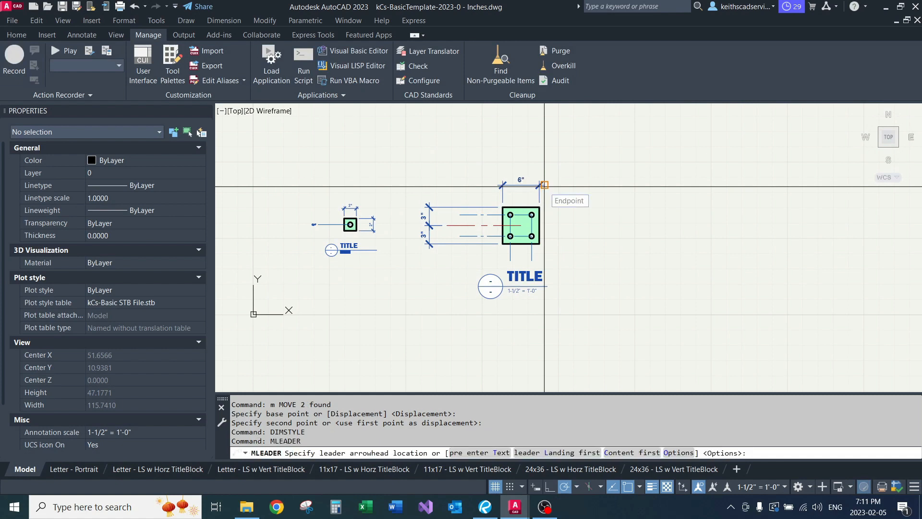
key(Escape)
text(mleasd)
key(BackSpace)
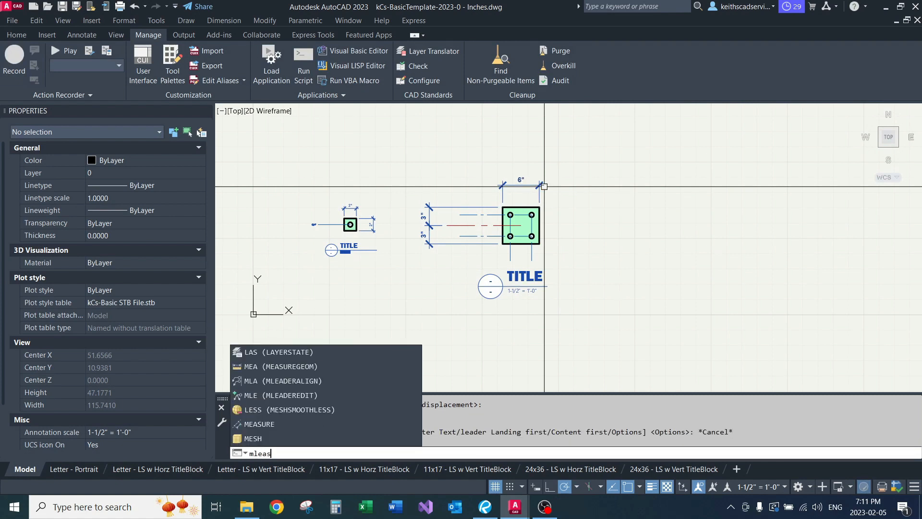
text(style)
key(Return)
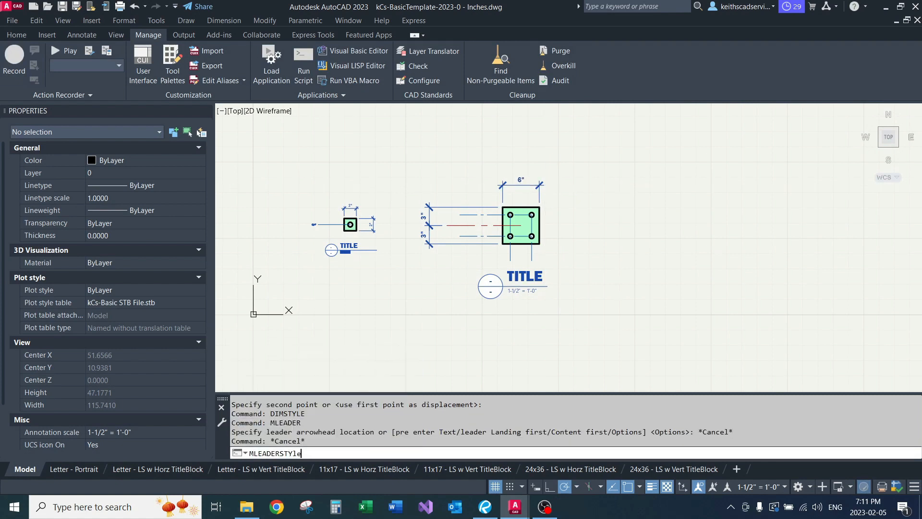
click(690, 186)
middle_drag(594, 204, 648, 179)
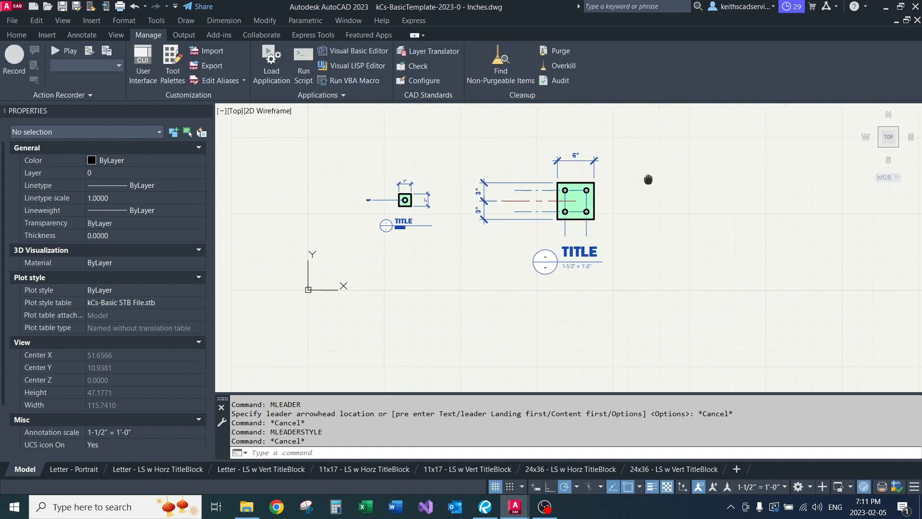
- Insert a centerline symbol with KCS-CENTERLINESYMBOL to the left of the four-hole plate's 3" dimensions
scroll(496, 200, up, 2)
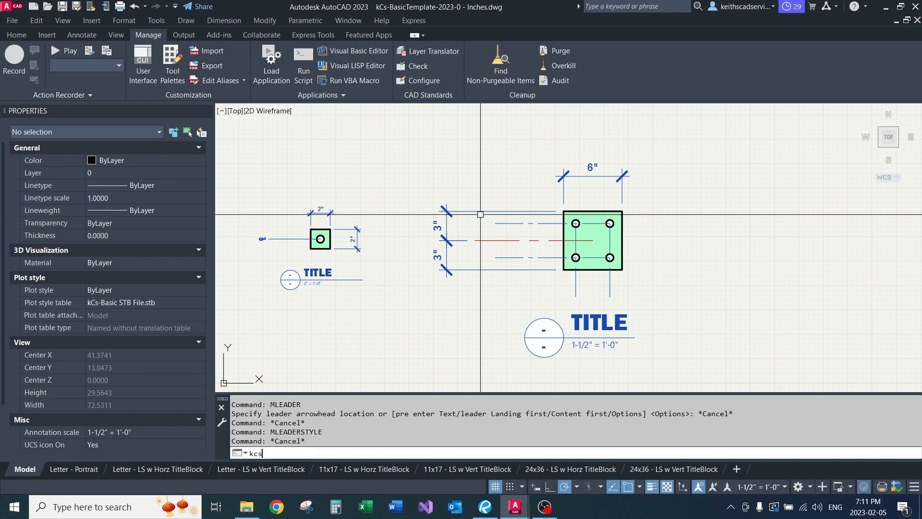
click(285, 352)
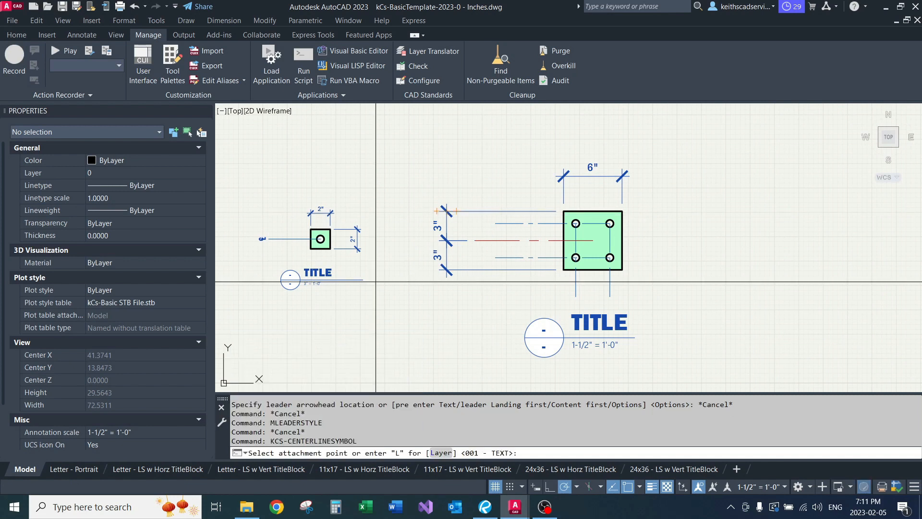
scroll(383, 265, up, 2)
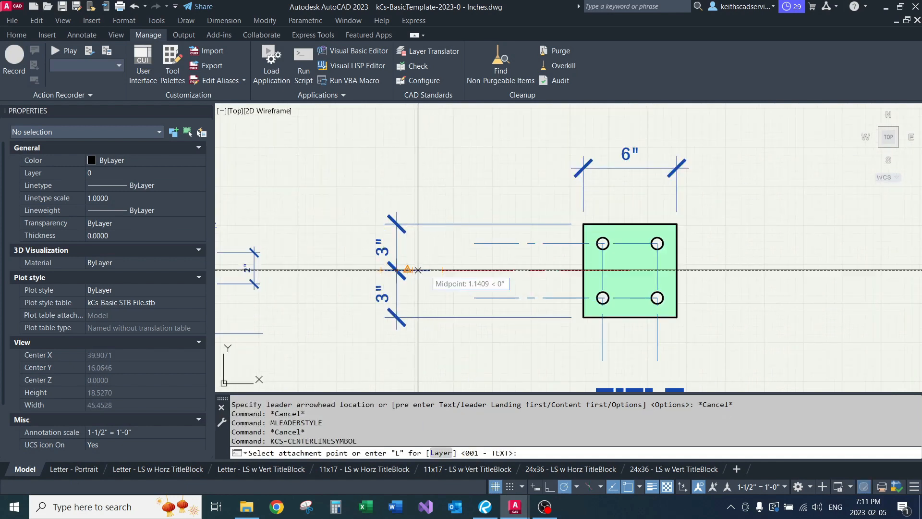
click(339, 263)
scroll(339, 262, up, 2)
- Rotate the new centerline symbol 90° counterclockwise about its centre
click(339, 263)
scroll(339, 263, up, 2)
text(r)
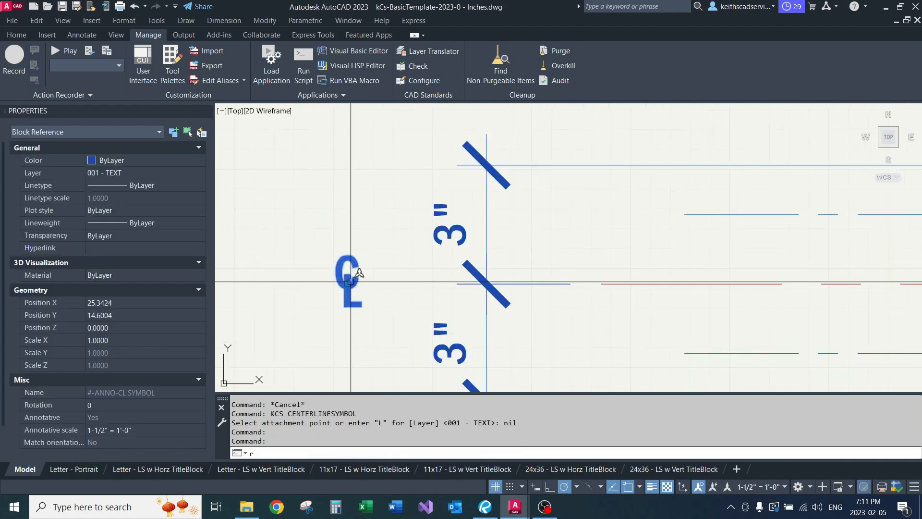
key(Return)
click(347, 279)
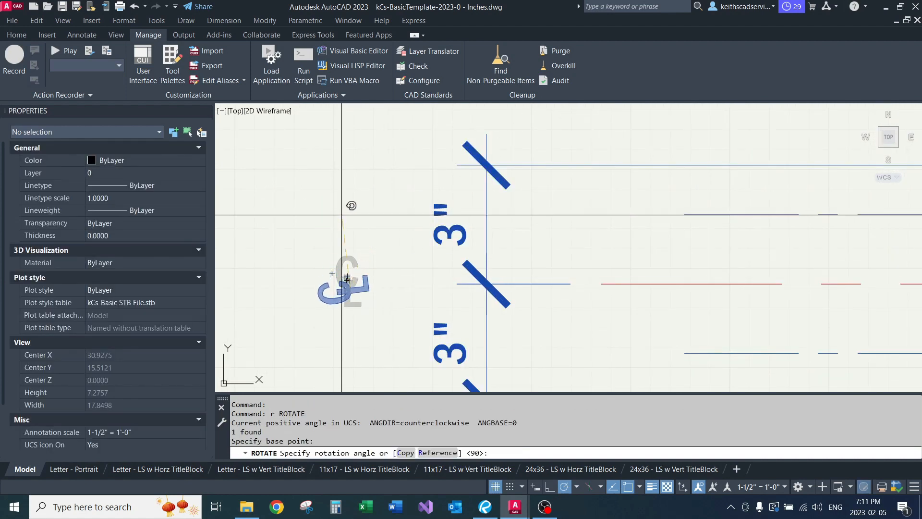
click(350, 215)
scroll(377, 224, down, 2)
middle_drag(377, 225, 434, 195)
scroll(429, 205, up, 2)
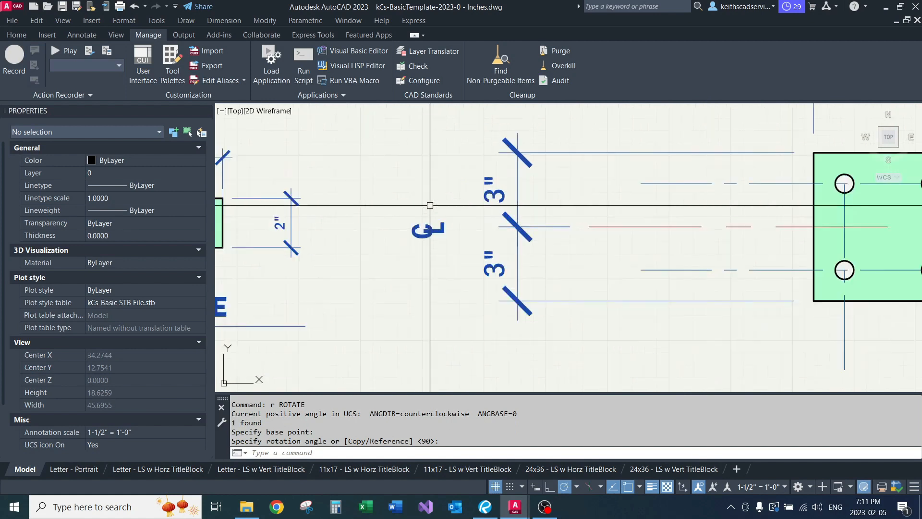
- Move the rotated centerline symbol closer to the 3" dimensions, roughly in line with the plate's middle centerline
click(434, 209)
click(387, 276)
middle_drag(420, 292, 401, 239)
text(m)
key(Return)
click(370, 297)
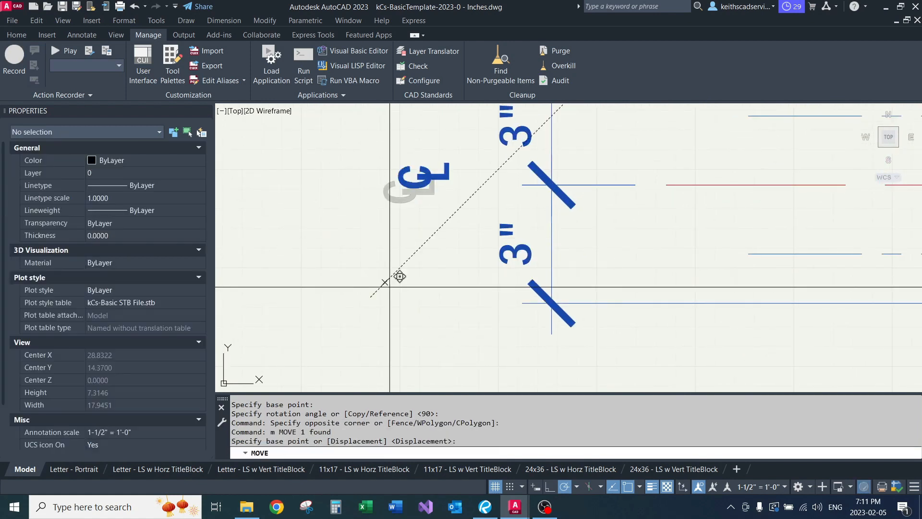
click(419, 291)
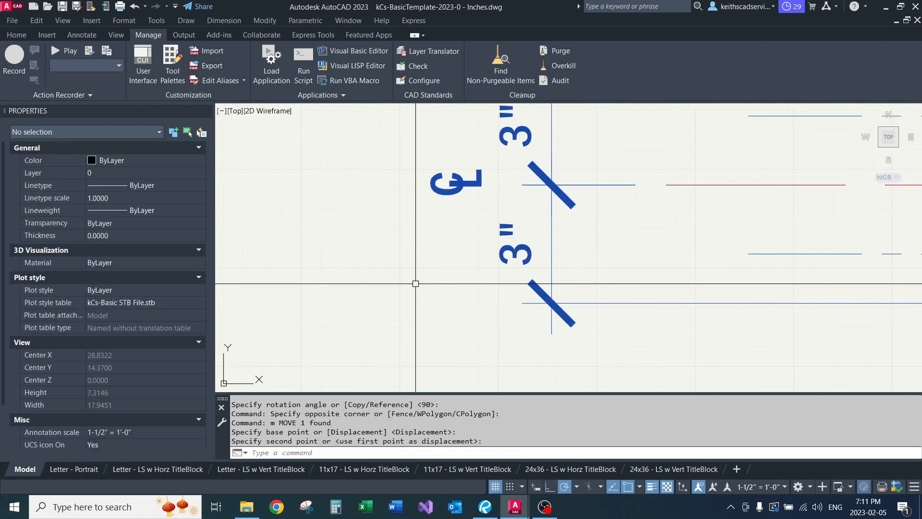
scroll(408, 273, down, 4)
scroll(408, 273, up, 2)
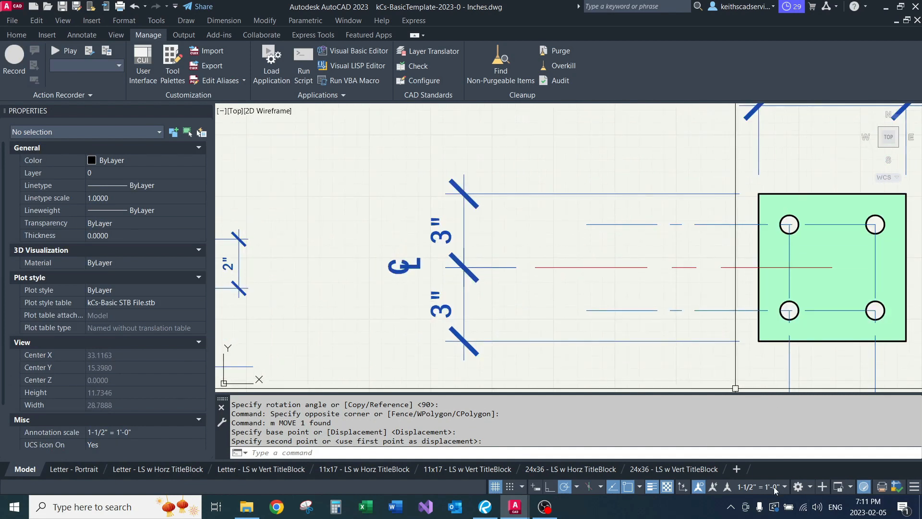
scroll(518, 252, down, 4)
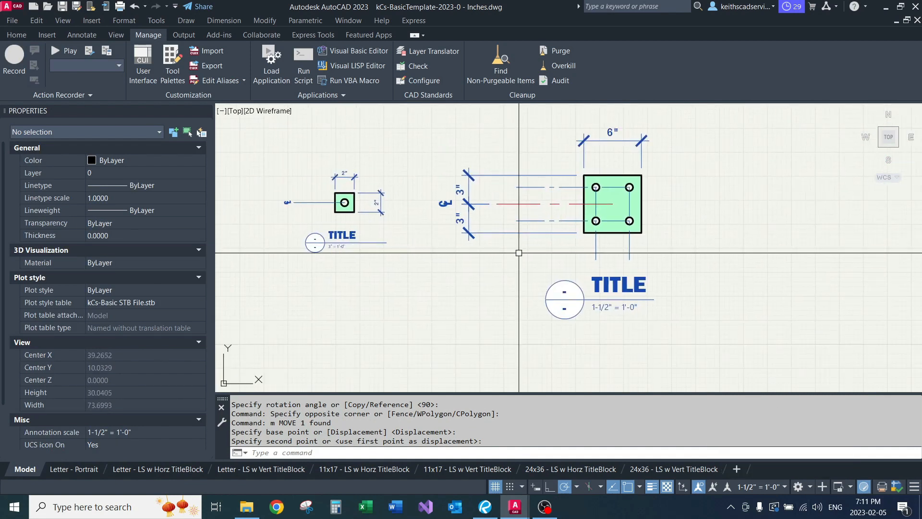
middle_drag(485, 229, 476, 273)
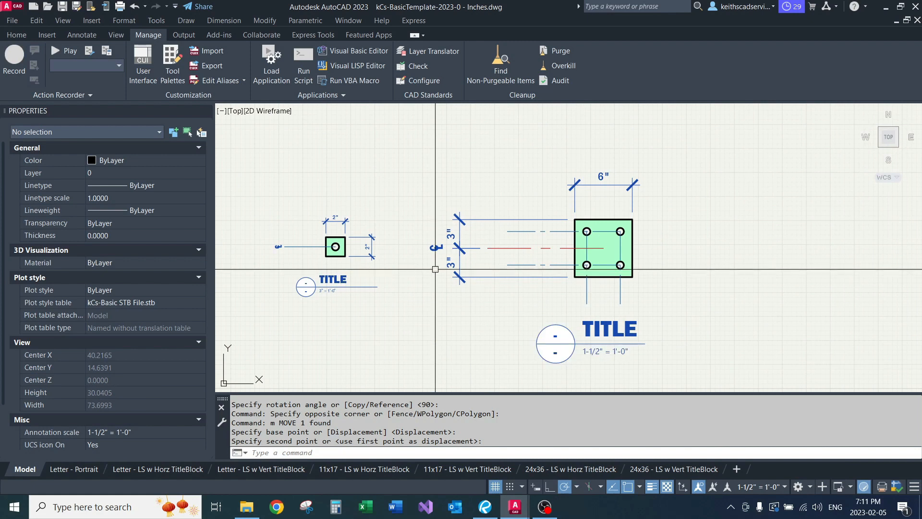
- Create a rectangular viewport with MVIEW in the middle of the 24x36 - LS w Vert TitleBlock layout sheet
click(684, 469)
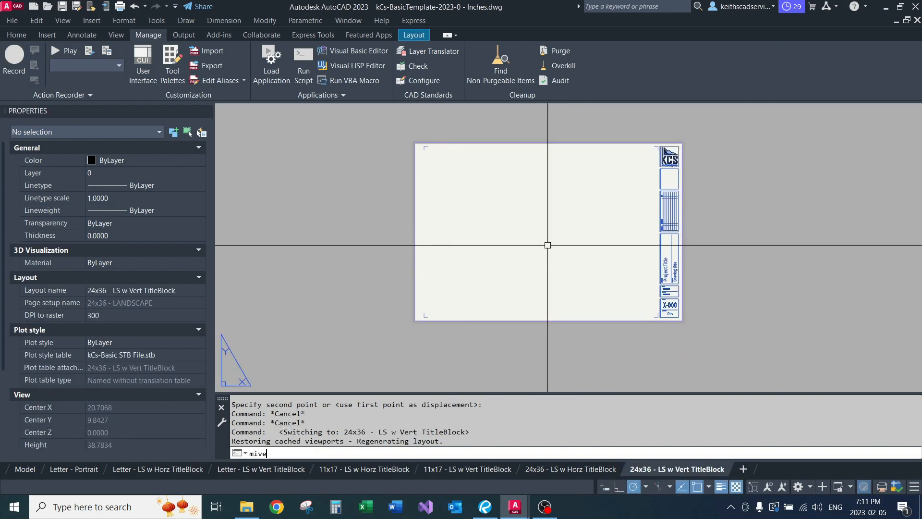
key(BackSpace)
key(BackSpace)
key(BackSpace)
key(BackSpace)
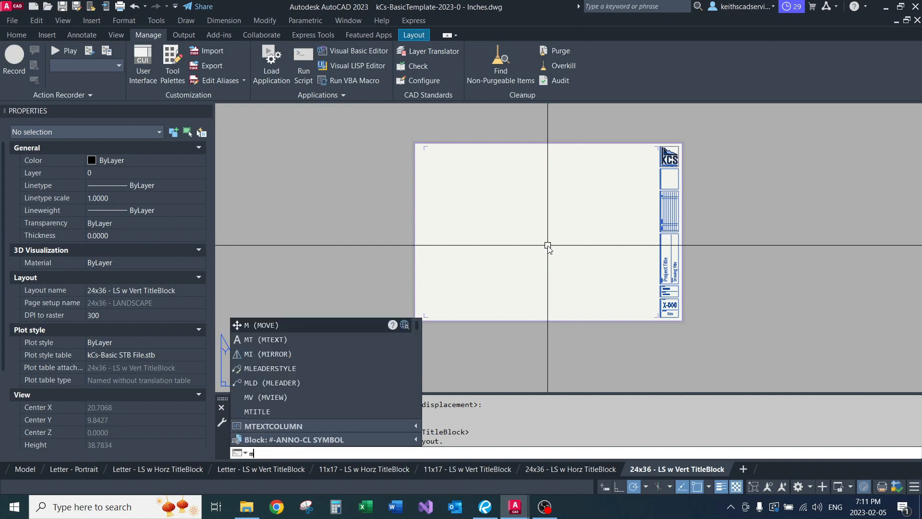
text(v)
key(Return)
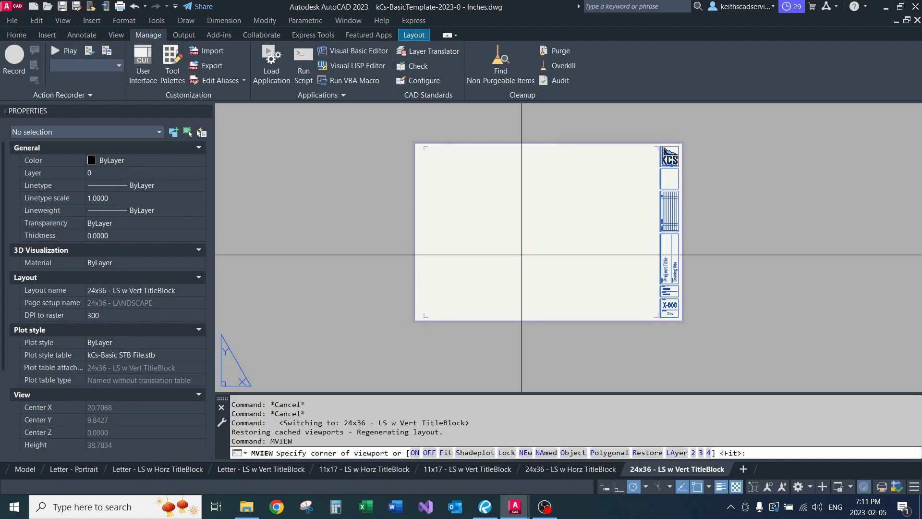
click(510, 262)
click(598, 182)
scroll(580, 268, up, 2)
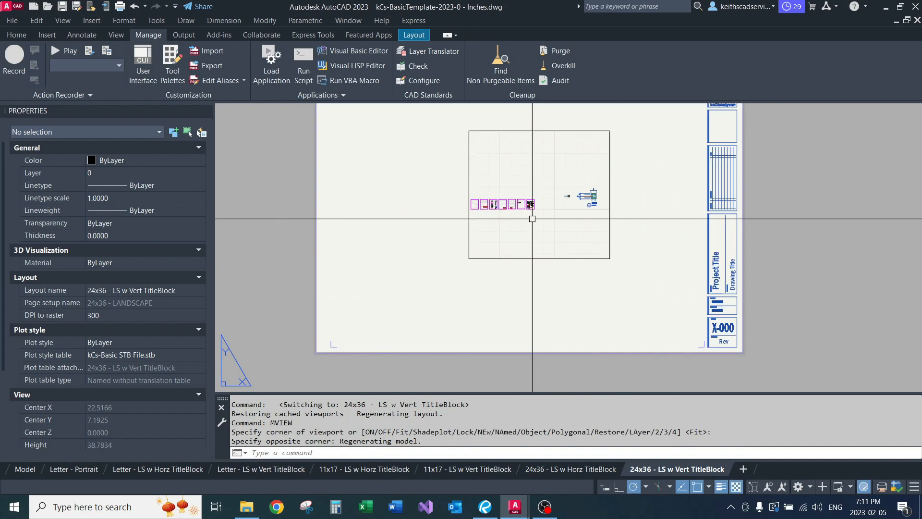
- Stretch the viewport's lower-left corner inward to make it about 5.6" wide and 9.8" high
click(469, 219)
click(469, 258)
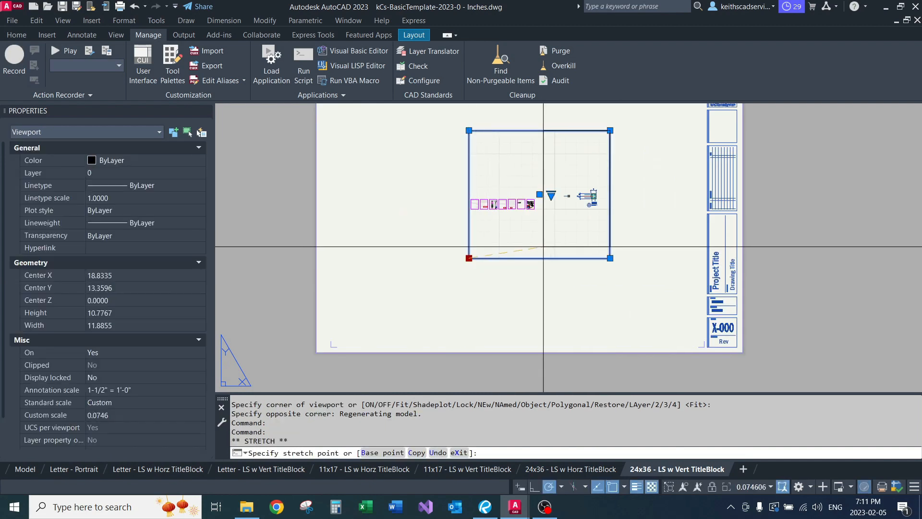
click(543, 247)
scroll(689, 204, up, 2)
- Set the viewport's scale to 1-1/2" = 1'-0", frame the four-hole plate inside it, and return to paper space
double_click(576, 216)
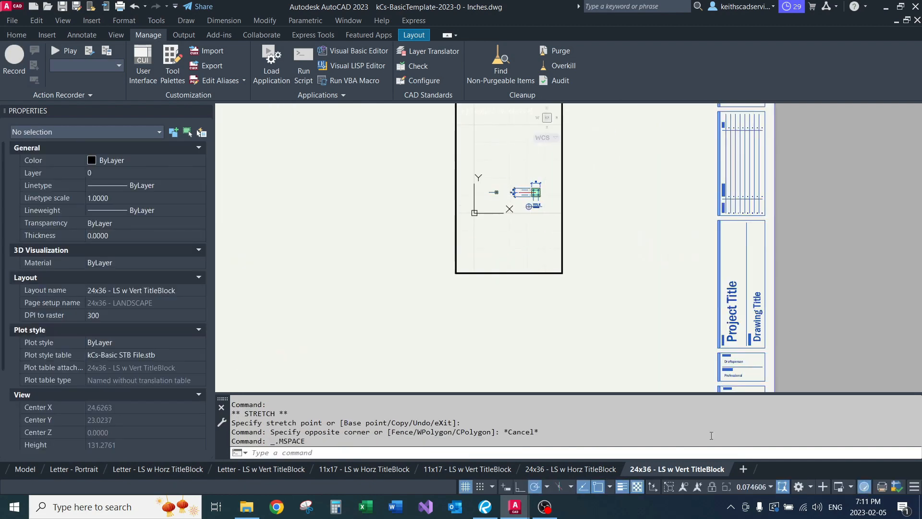
click(752, 487)
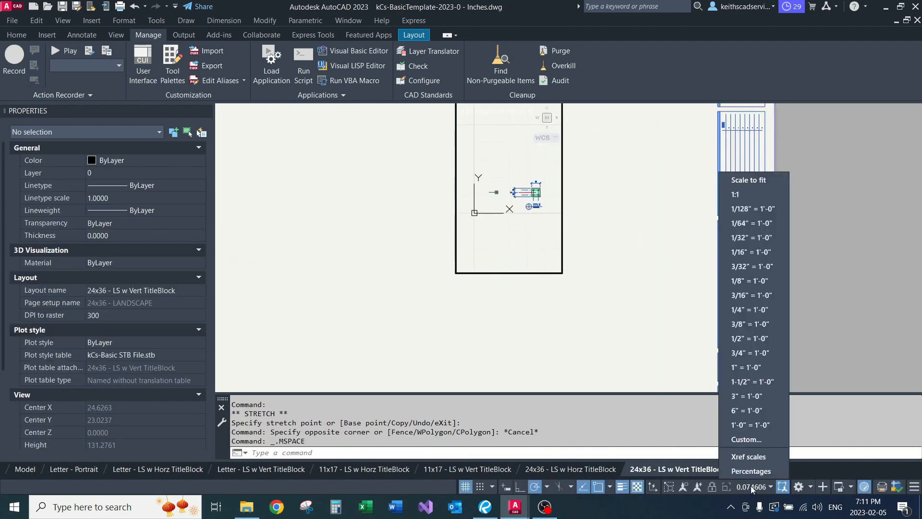
click(757, 384)
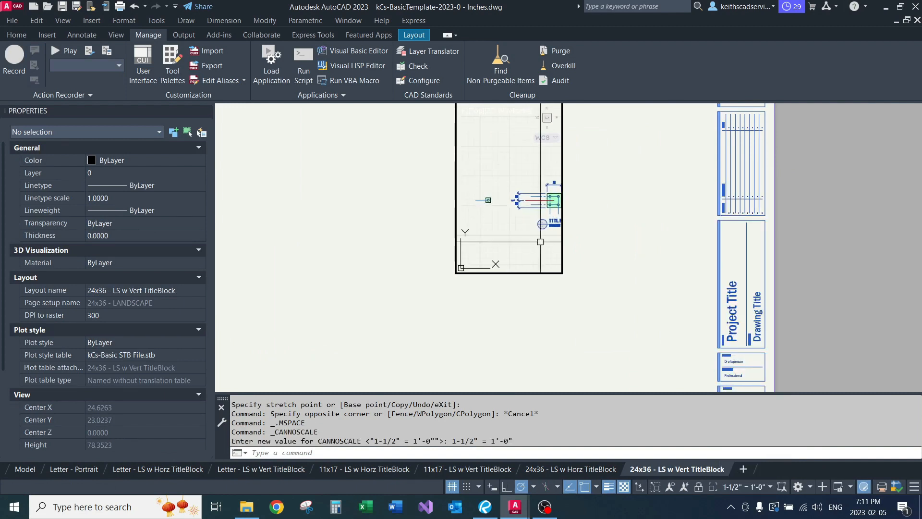
double_click(600, 263)
- Stretch the layout viewport's corners in around the four-hole plate, making it about 4.2" wide and 3.1" high
click(598, 269)
click(537, 294)
click(562, 272)
scroll(552, 249, up, 2)
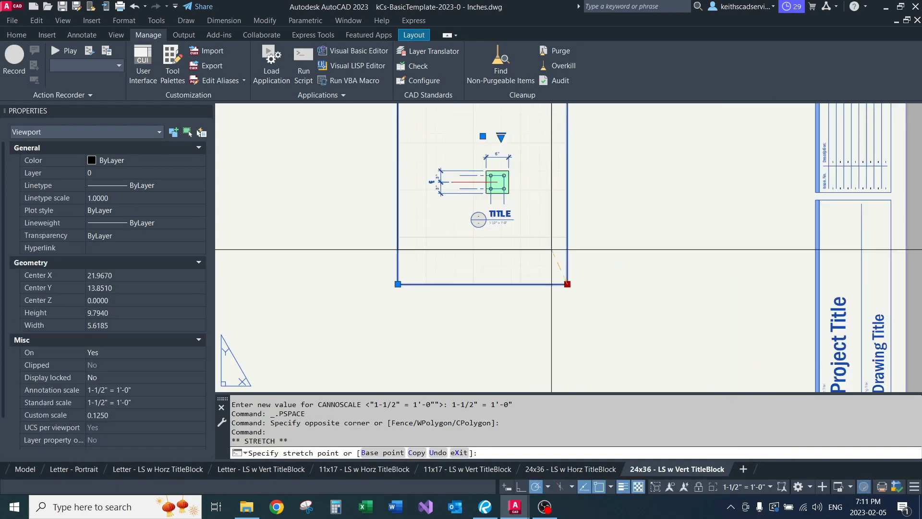
click(549, 237)
middle_drag(422, 96, 423, 252)
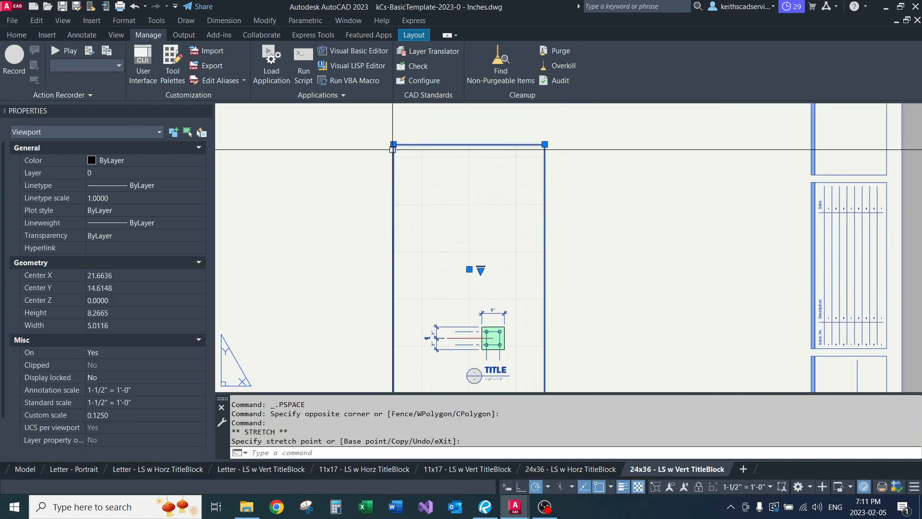
click(393, 144)
scroll(397, 212, up, 3)
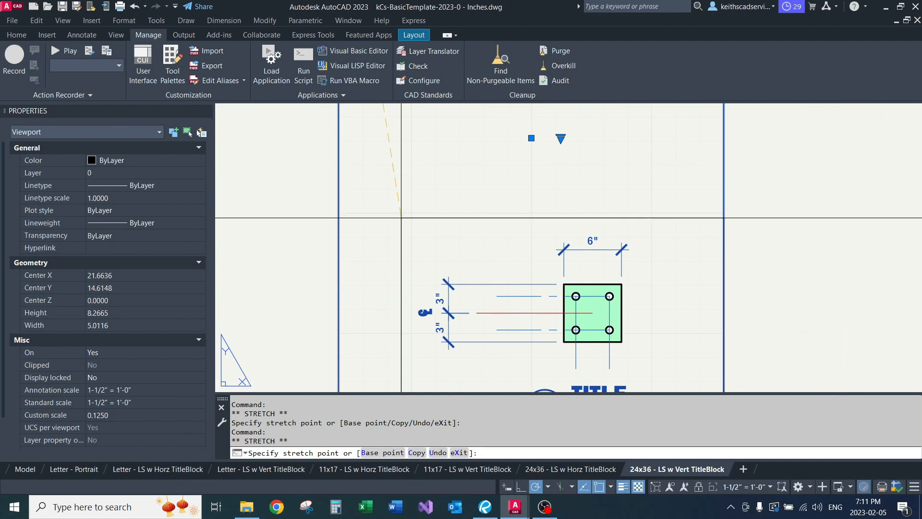
scroll(401, 218, down, 4)
key(Escape)
key(Escape)
key(Escape)
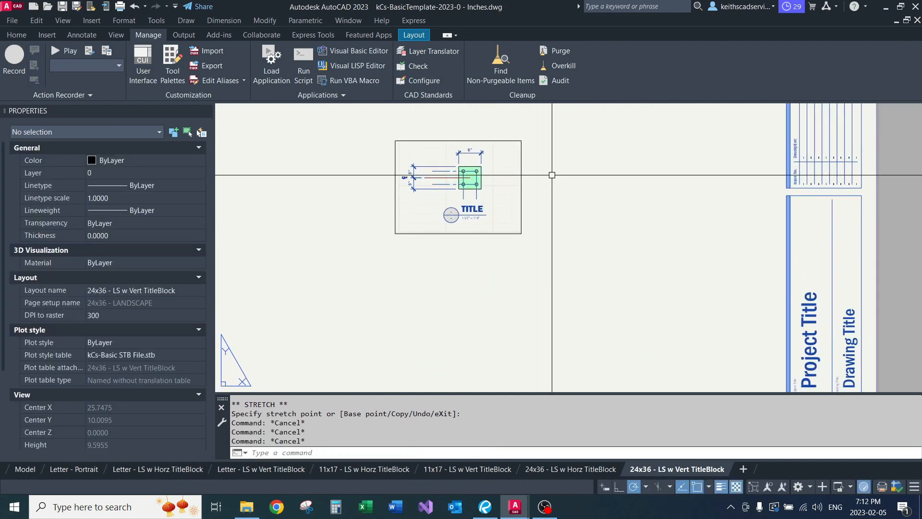
- Move the four-hole plate's viewport across the sheet, closer to the project title block
click(522, 204)
middle_drag(528, 212, 487, 181)
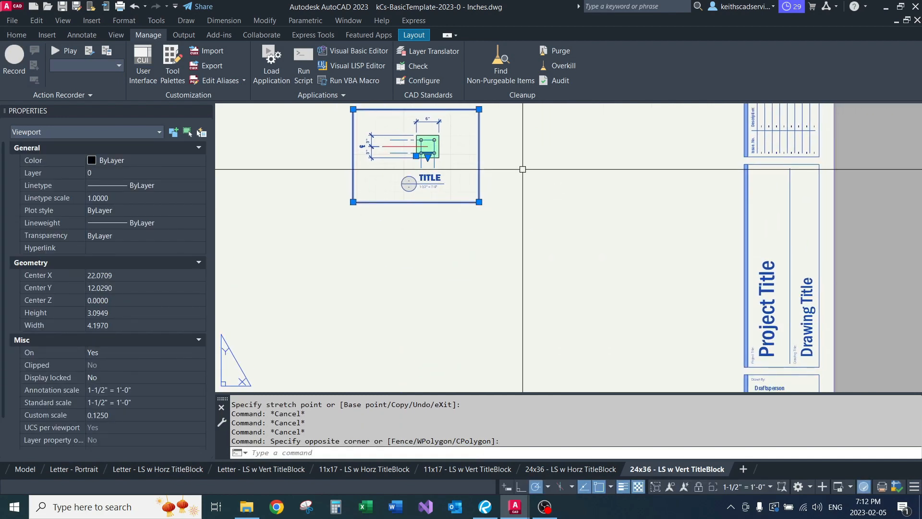
text(m)
key(Return)
click(522, 169)
middle_drag(673, 226, 673, 273)
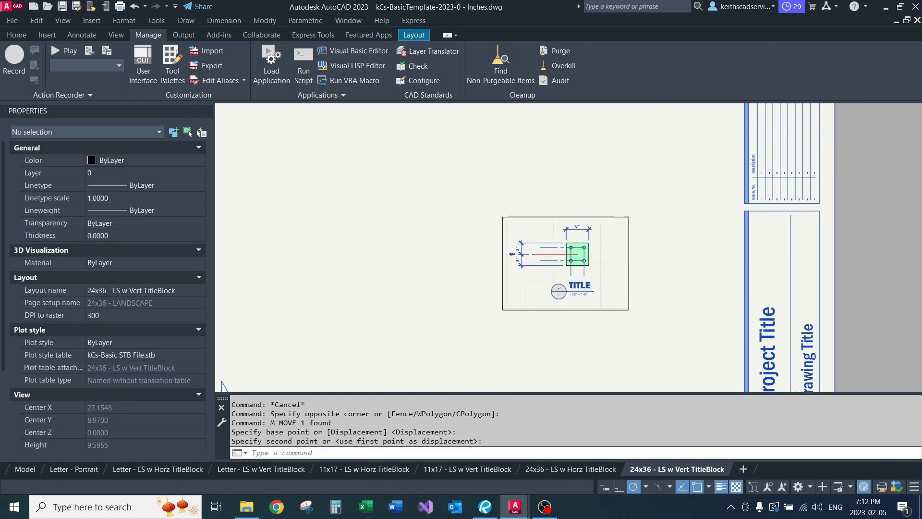
- Copy the four-hole plate's viewport to the free sheet area on its left
click(572, 310)
middle_drag(587, 345, 591, 273)
text(c)
key(Return)
click(591, 275)
middle_drag(523, 335, 682, 303)
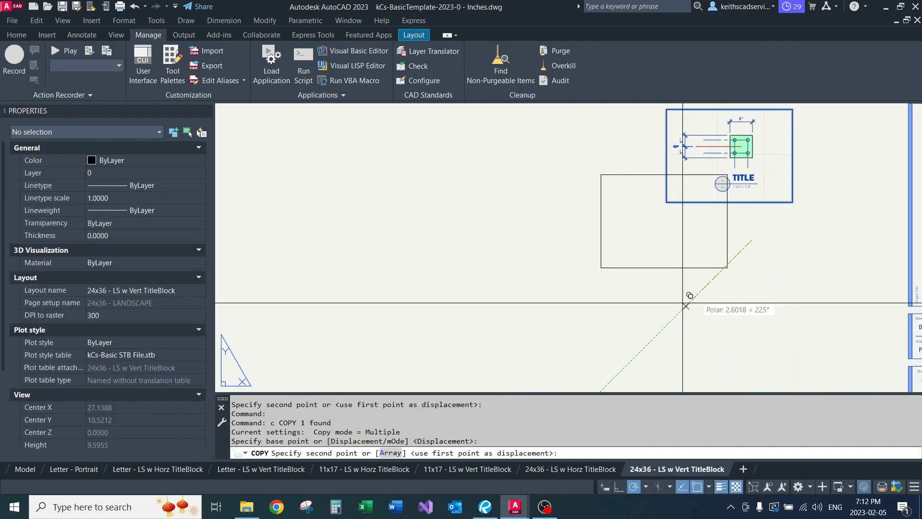
click(553, 238)
middle_drag(609, 219, 667, 253)
key(Return)
- Stretch two opposite corners of the copied viewport to reveal the single-hole plate, making it about 5.5" wide and 5.3" high
click(565, 244)
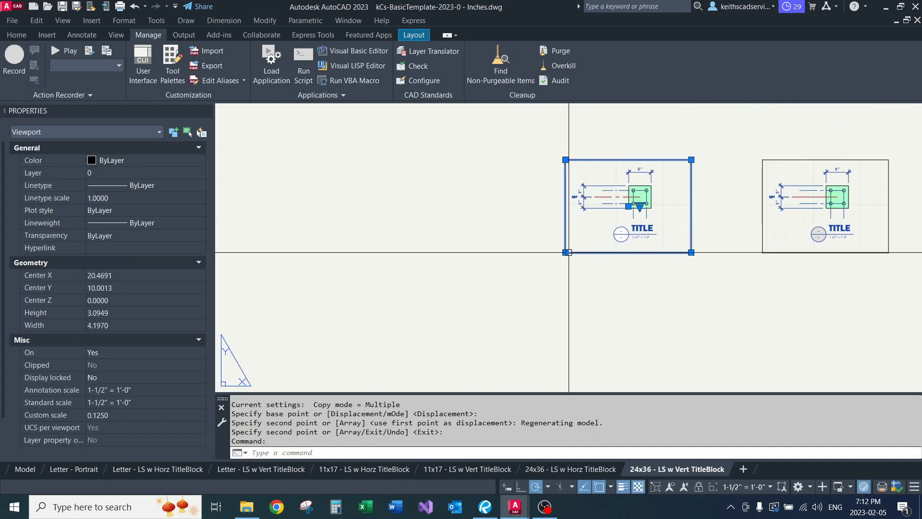
click(565, 251)
click(400, 296)
middle_drag(403, 294, 363, 338)
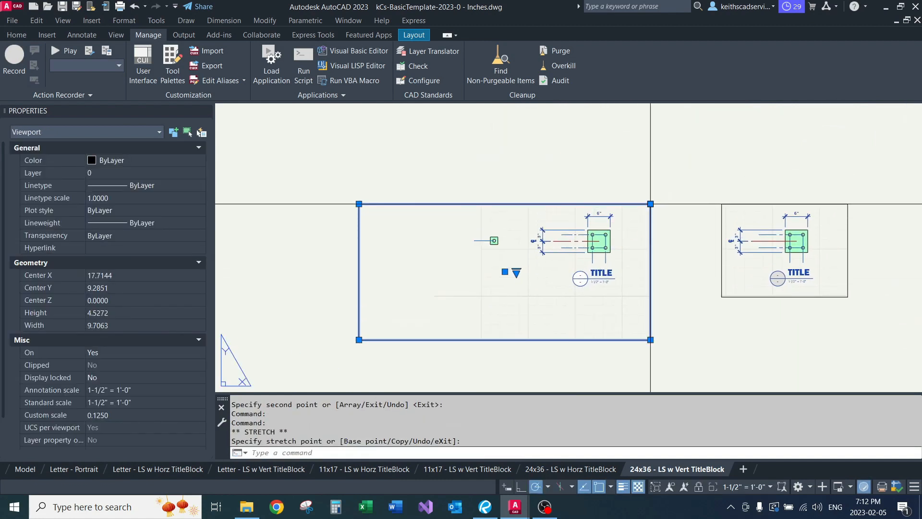
click(650, 204)
click(524, 180)
middle_drag(524, 180, 545, 143)
key(Escape)
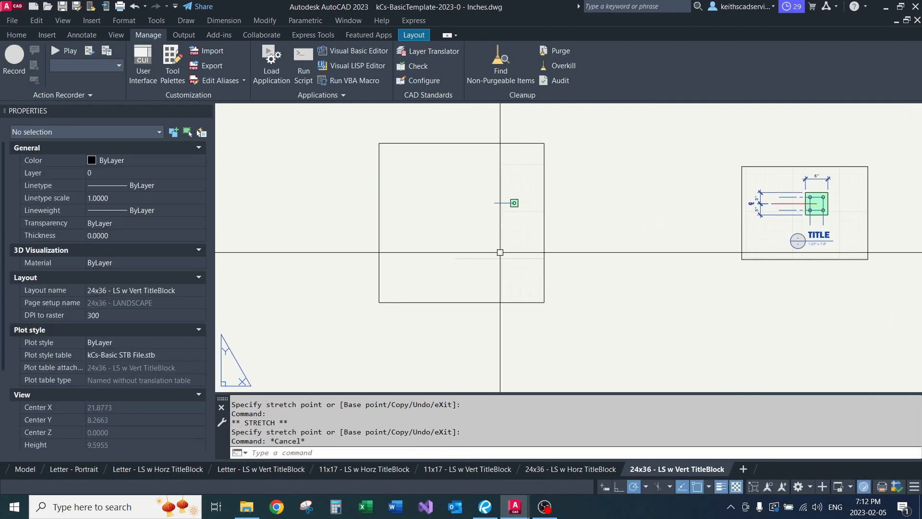
- Activate the copied viewport and show annotative objects of all scales, keeping automatic adding of scales off
double_click(497, 244)
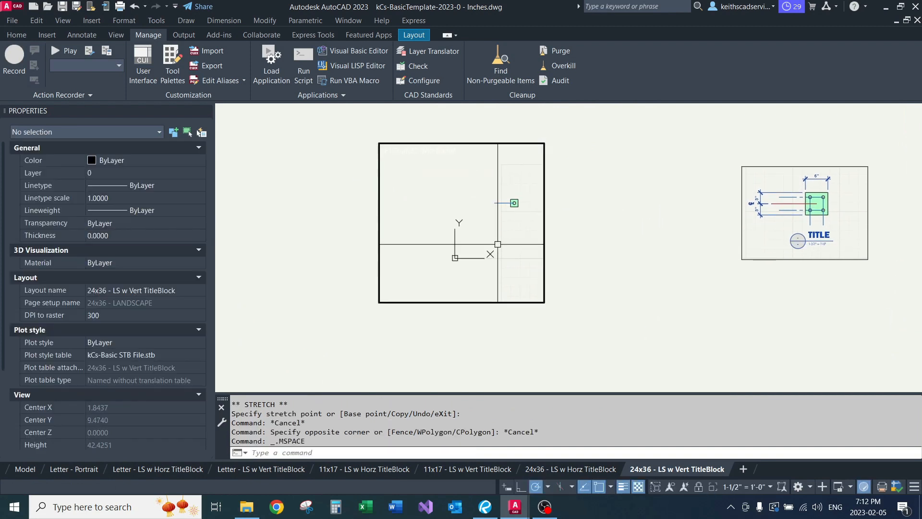
click(680, 488)
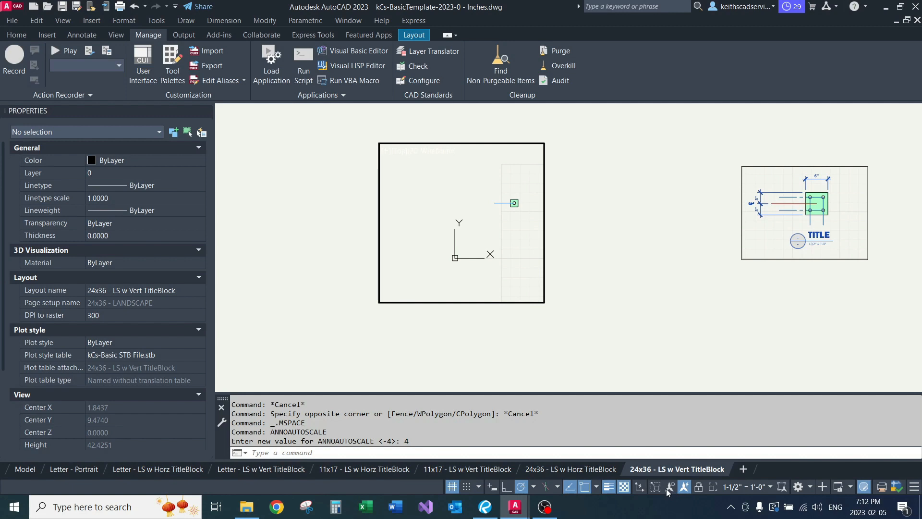
click(684, 487)
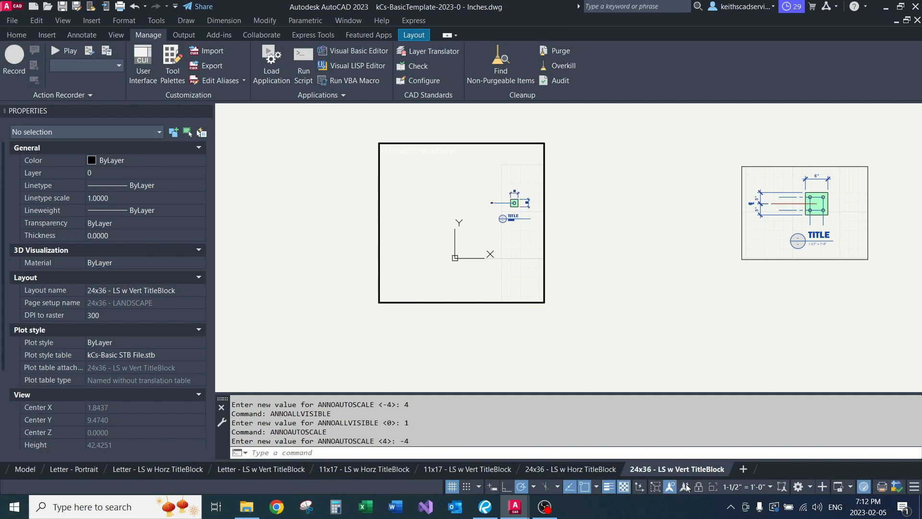
click(686, 488)
- Frame the single-hole plate in the copied viewport, set the viewport scale to 3" = 1'-0" and lock its display
click(504, 247)
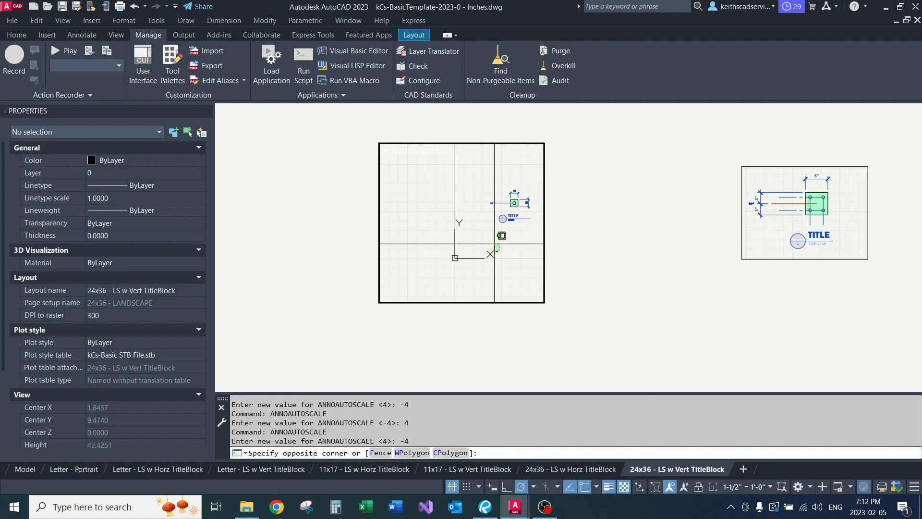
click(490, 254)
middle_drag(520, 236, 477, 260)
scroll(480, 242, up, 2)
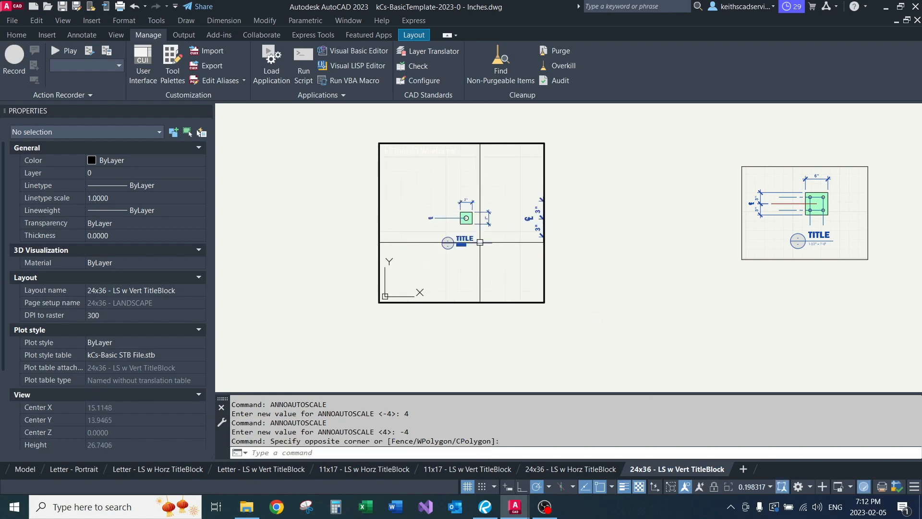
scroll(480, 242, down, 2)
click(754, 487)
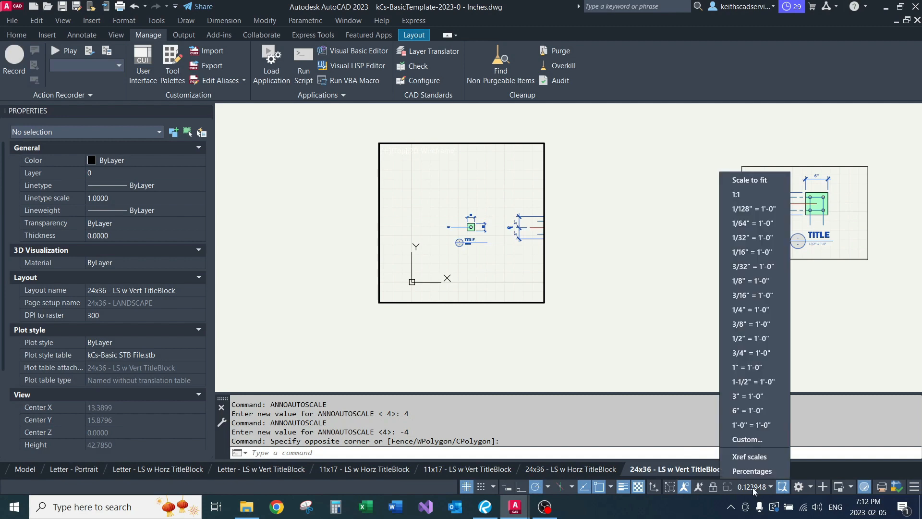
click(763, 398)
scroll(449, 234, up, 2)
scroll(475, 251, down, 2)
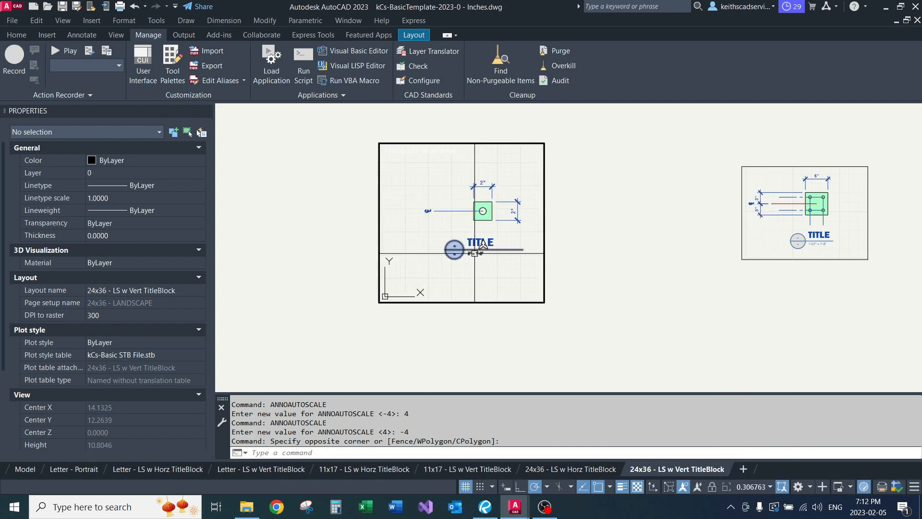
click(750, 487)
click(755, 397)
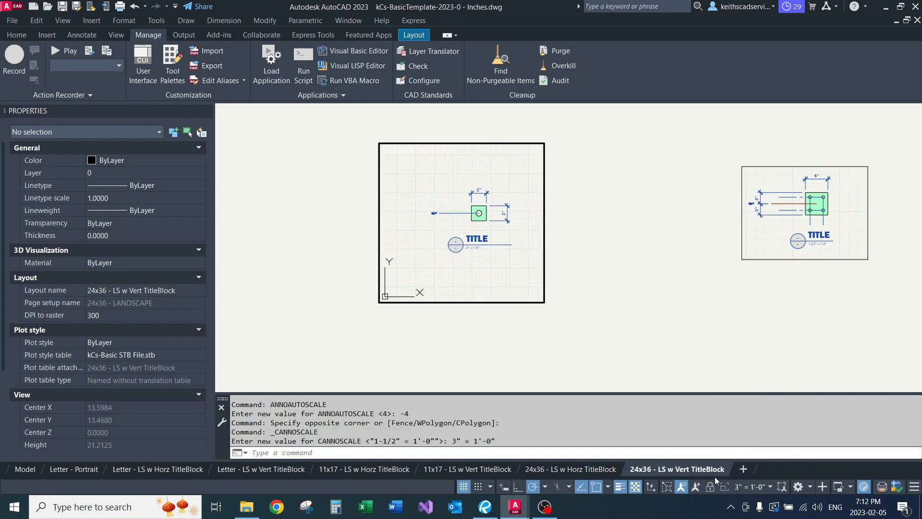
- Return to paper space and stretch the copied viewport's opposite corners in closely around the single-hole plate and its title
double_click(633, 290)
click(632, 287)
click(520, 258)
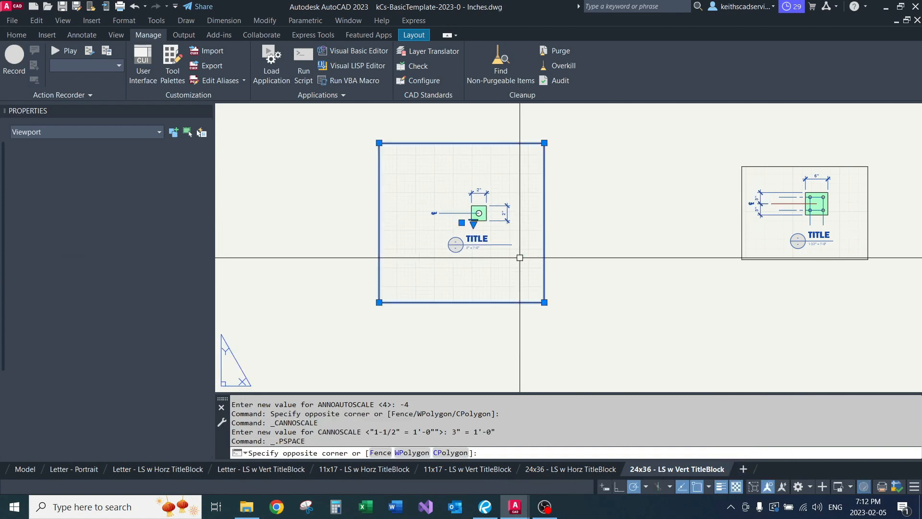
click(379, 302)
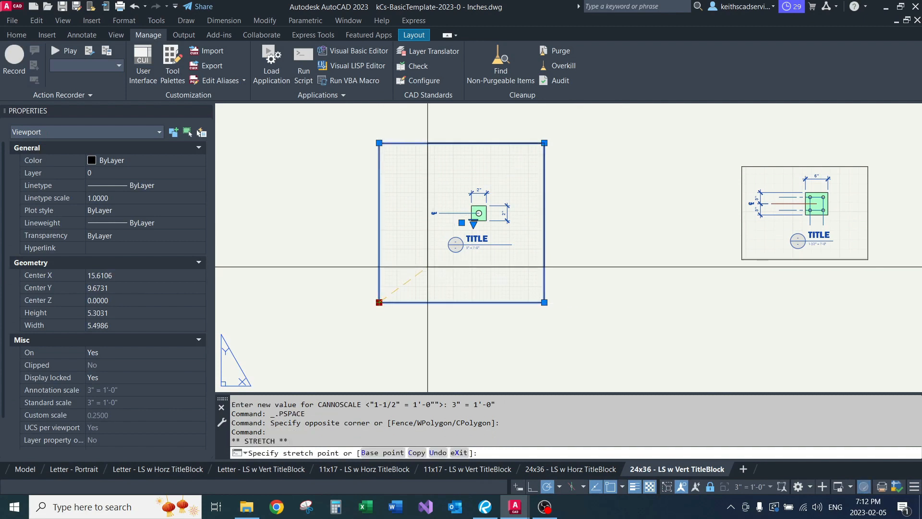
click(544, 143)
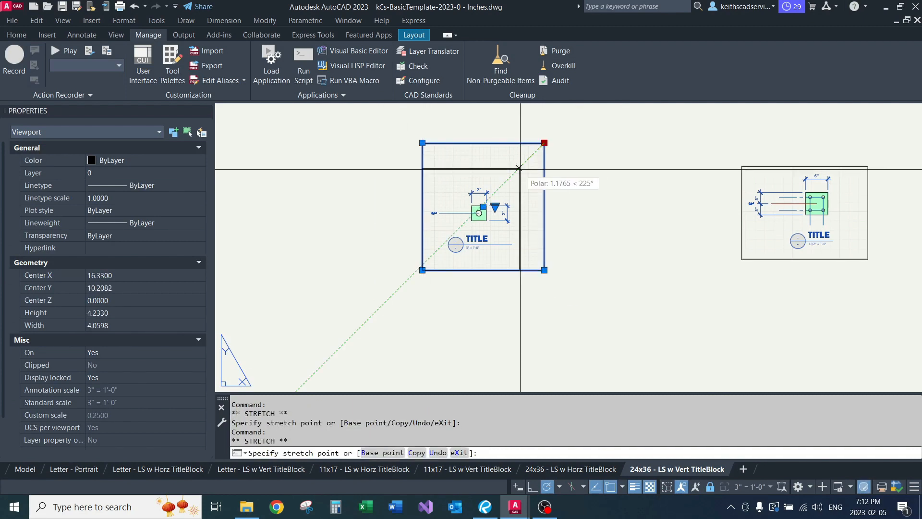
click(516, 171)
key(Escape)
key(Escape)
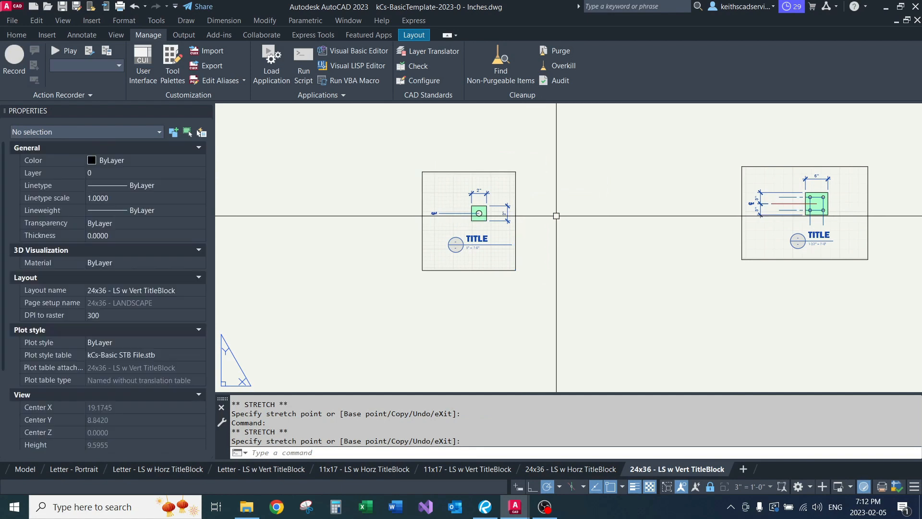
scroll(542, 269, down, 2)
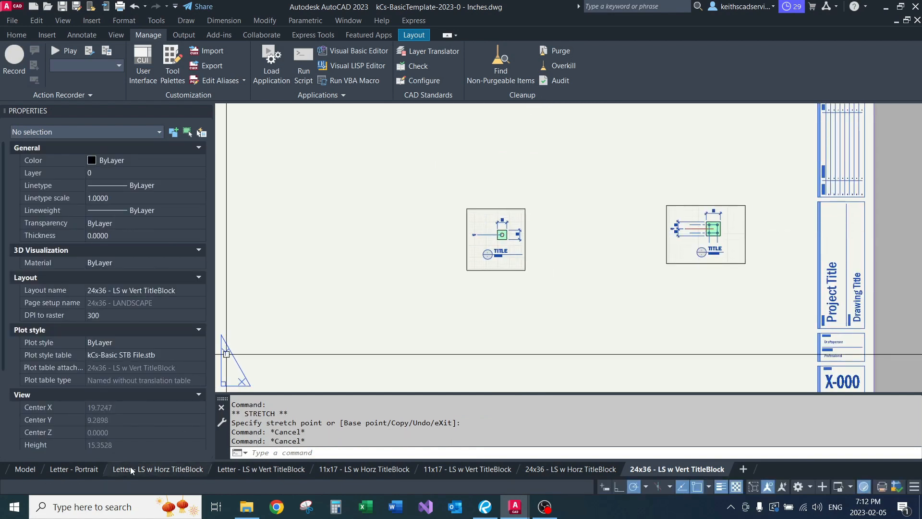
- Switch to model space and set the annotation scale to 3" = 1'-0"
click(21, 469)
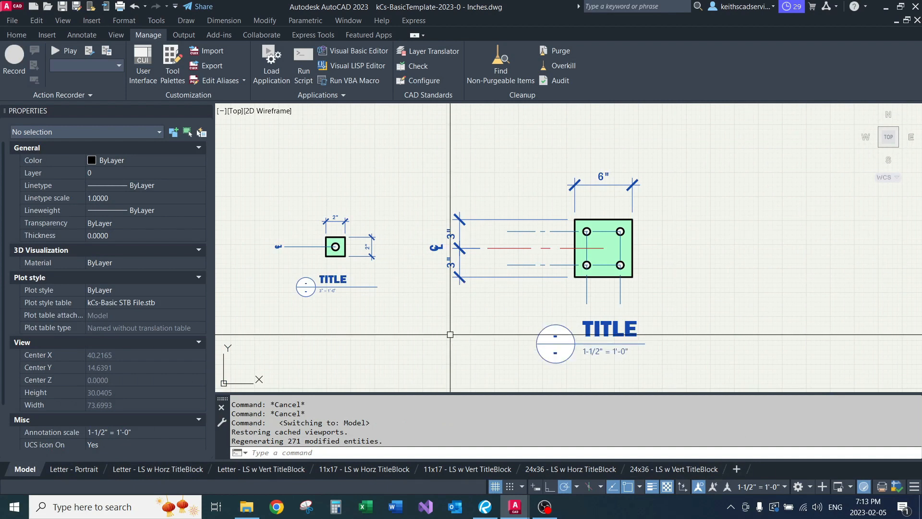
middle_drag(449, 335, 473, 366)
click(745, 486)
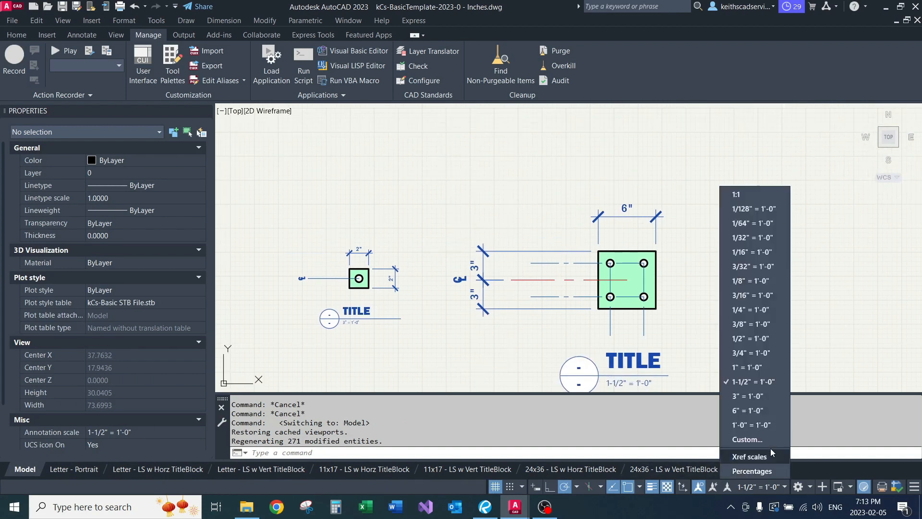
click(760, 398)
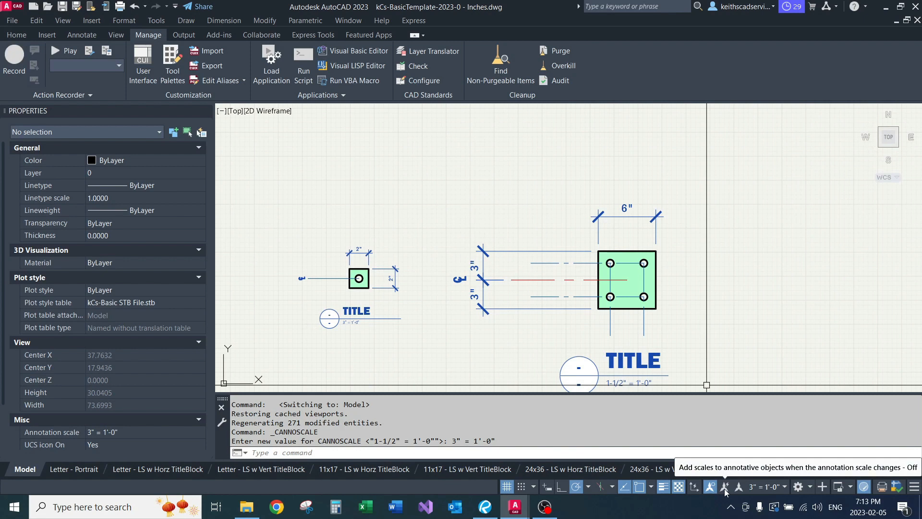
- Show only annotative objects that support the current annotation scale, keeping automatic adding of scales off
click(725, 487)
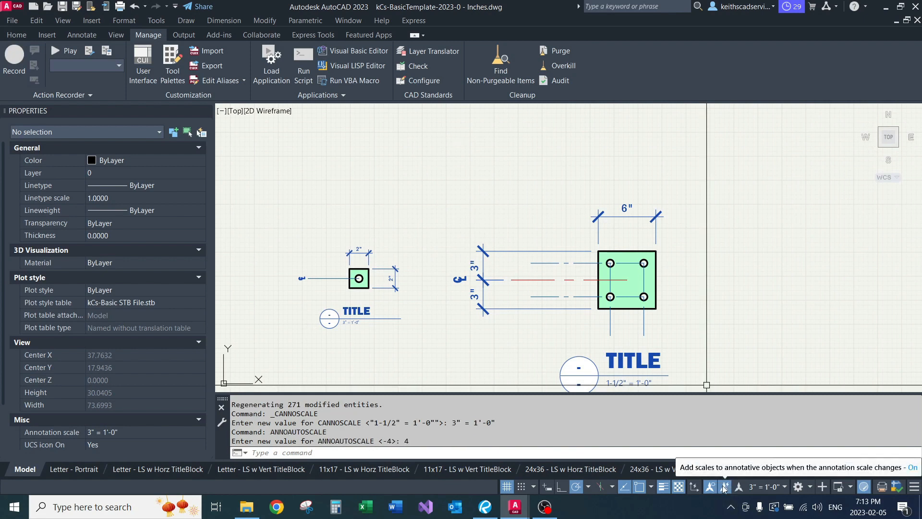
click(724, 489)
click(713, 489)
- Add a linear dimension for the four-hole plate's width, placed above its top edge
middle_drag(633, 377, 634, 331)
mouse_move(585, 249)
middle_down()
mouse_move(581, 330)
mouse_move(581, 291)
mouse_move(599, 315)
mouse_move(594, 329)
middle_up()
text(de)
key(Return)
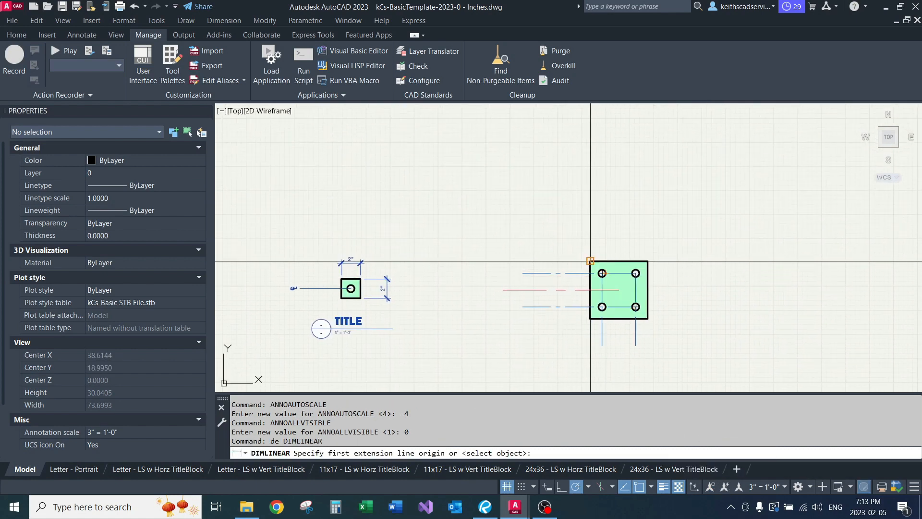
click(591, 261)
scroll(633, 242, up, 4)
click(648, 260)
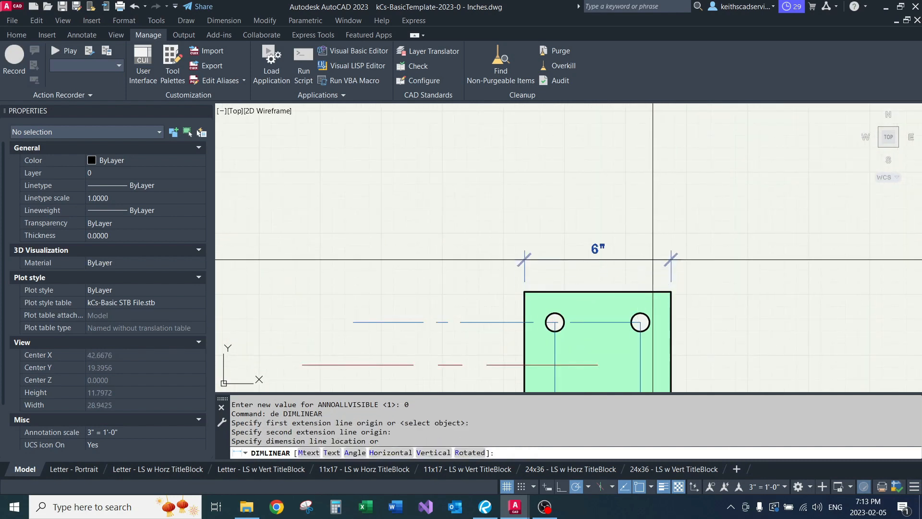
scroll(652, 260, down, 4)
click(620, 244)
scroll(611, 271, up, 2)
- Add a vertical linear dimension for the four-hole plate's height, placed beyond its left edge
key(Return)
click(596, 266)
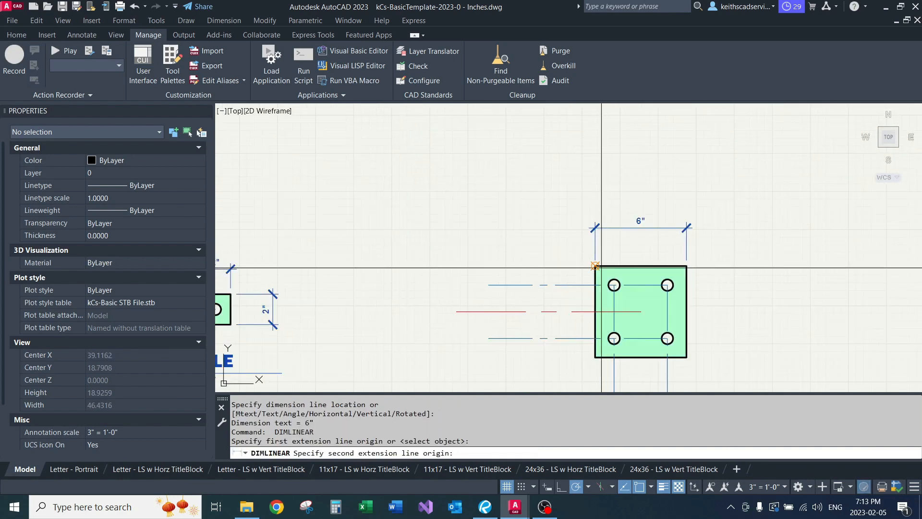
click(595, 358)
click(541, 312)
middle_drag(556, 384, 544, 268)
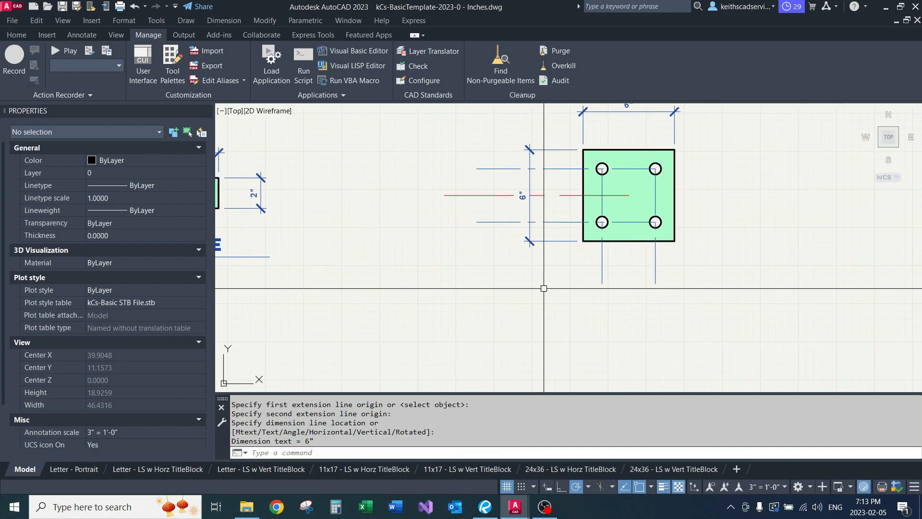
- Insert a drawing title below the four-hole plate with the DTITLE command
scroll(544, 288, down, 2)
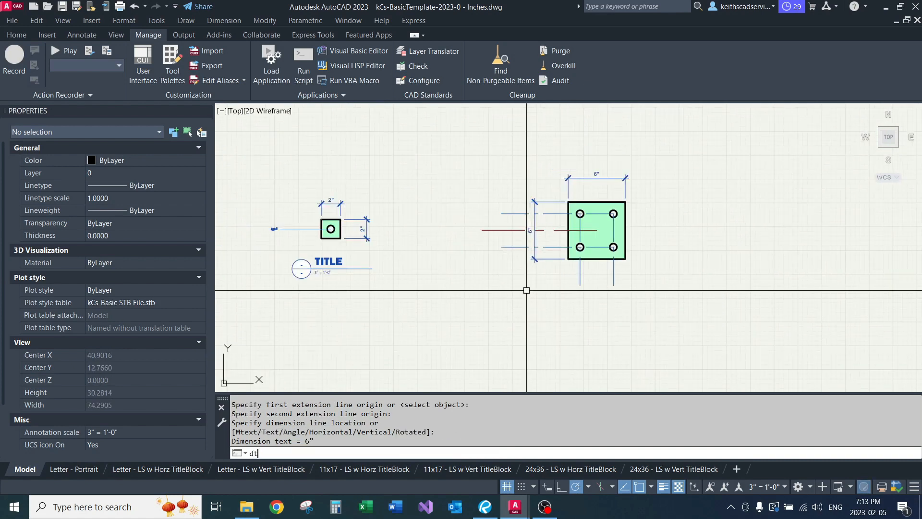
key(Return)
scroll(534, 293, up, 4)
click(541, 290)
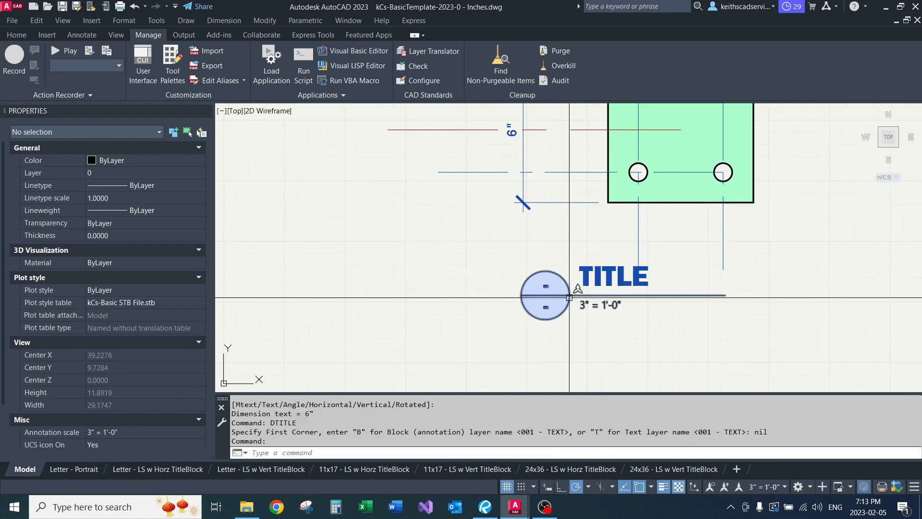
middle_drag(541, 290, 477, 302)
- Move the new drawing title slightly down and right so it sits clear beneath the four-hole plate's centerlines
click(581, 289)
middle_drag(587, 343, 555, 287)
text(m)
key(Return)
click(553, 294)
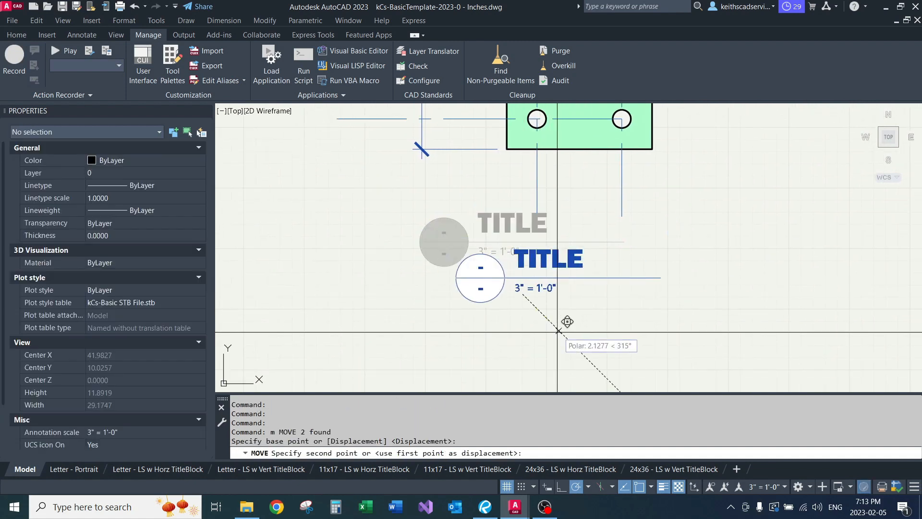
scroll(564, 329, down, 3)
scroll(526, 321, up, 2)
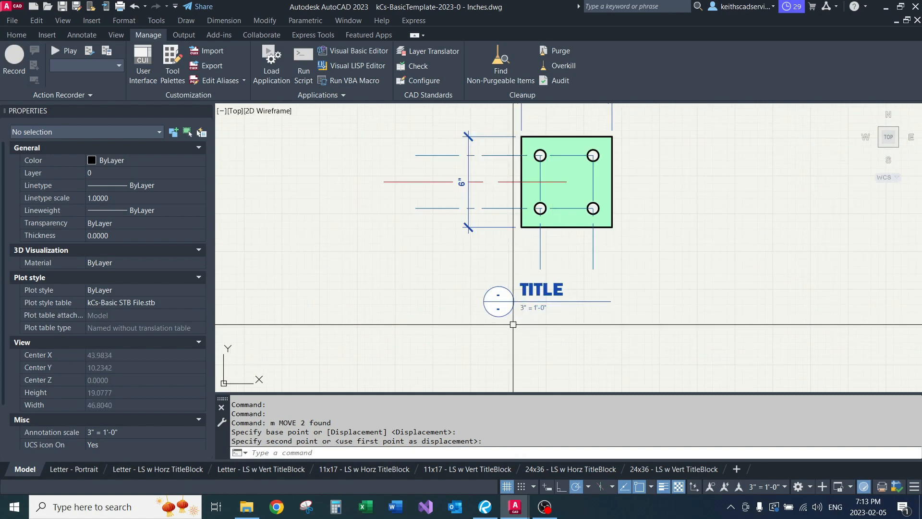
- Move the single-hole plate with its dimensions, centerline symbol and title to just below and left of the four-hole plate
middle_drag(475, 340, 528, 336)
middle_drag(505, 278, 489, 317)
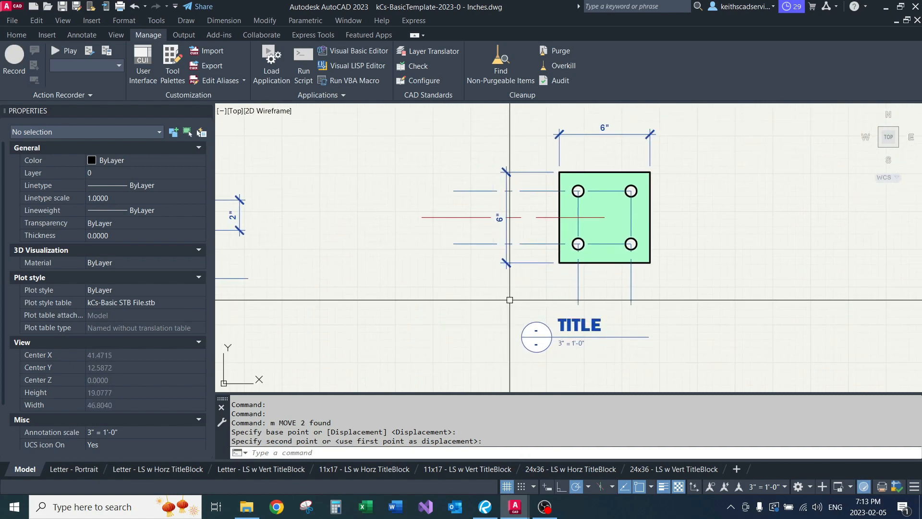
scroll(508, 301, down, 2)
middle_drag(456, 191, 460, 186)
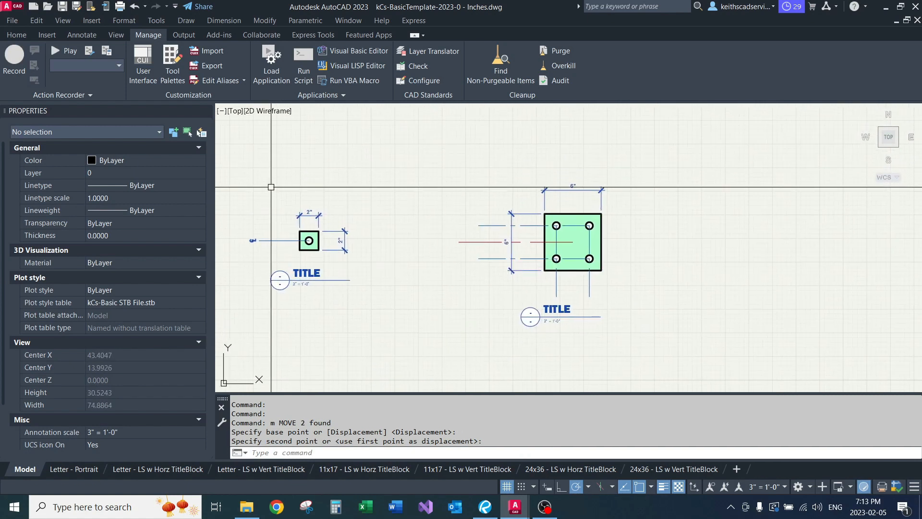
click(241, 186)
click(395, 317)
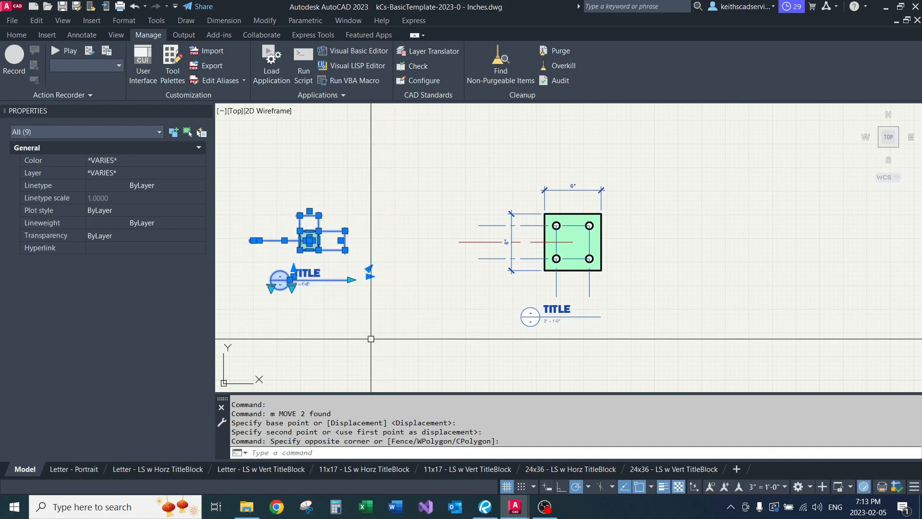
text(m)
key(Return)
click(306, 333)
middle_drag(423, 376, 404, 334)
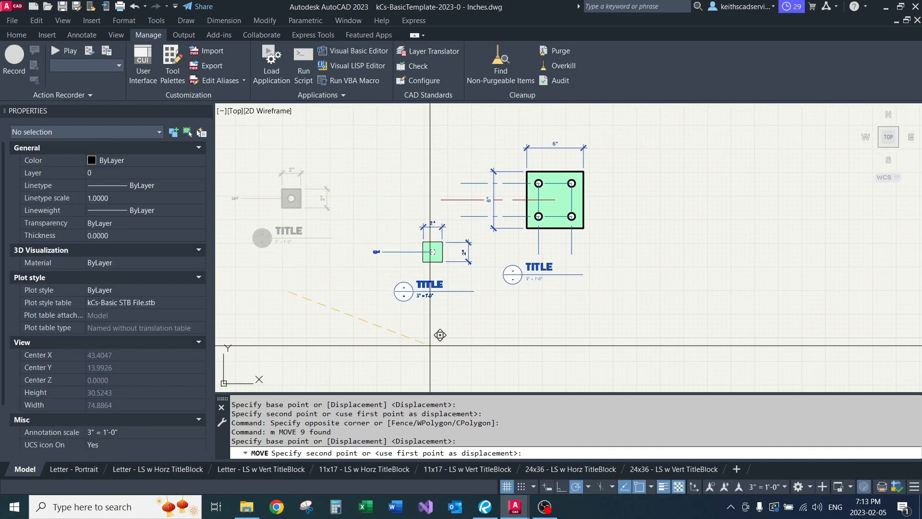
click(434, 341)
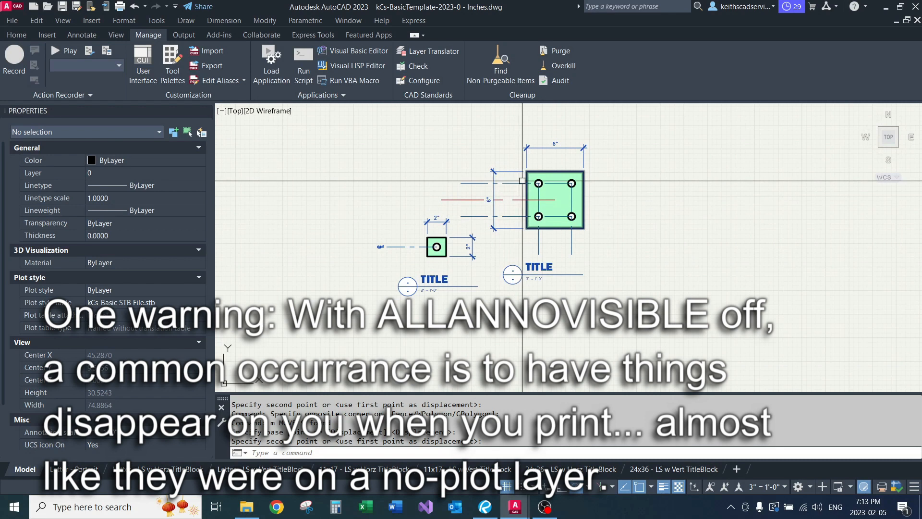
- Turn on the display of annotative objects for all scales, so ANNOALLVISIBLE is 1, and view both plates' annotations
scroll(522, 181, up, 2)
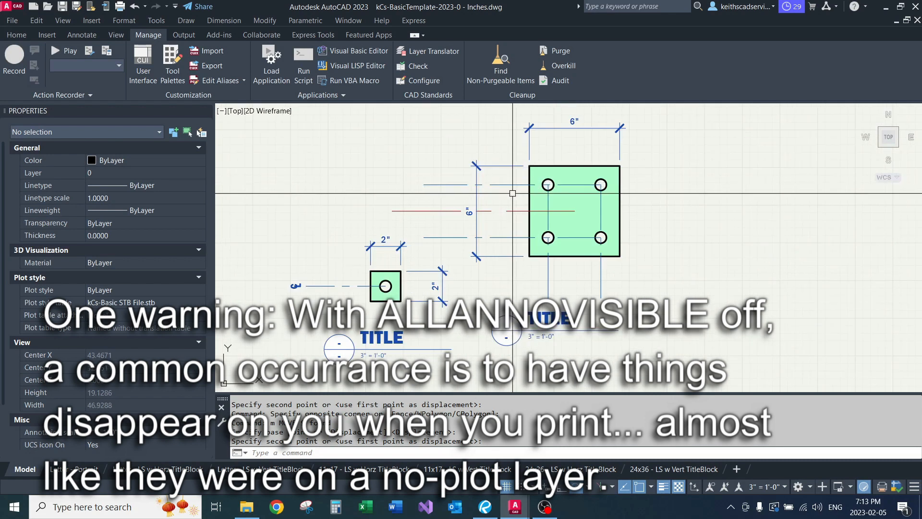
mouse_move(560, 218)
middle_down()
mouse_move(556, 288)
mouse_move(542, 198)
middle_up()
click(711, 488)
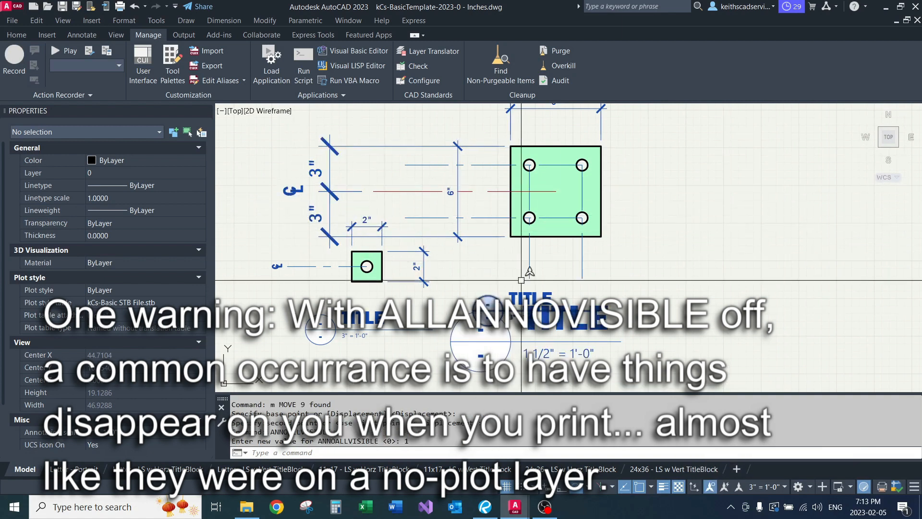
middle_drag(522, 280, 503, 227)
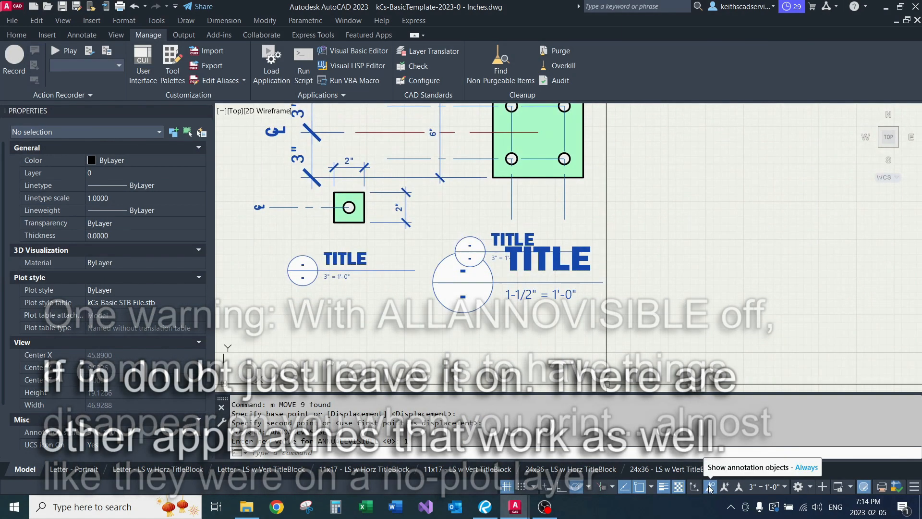